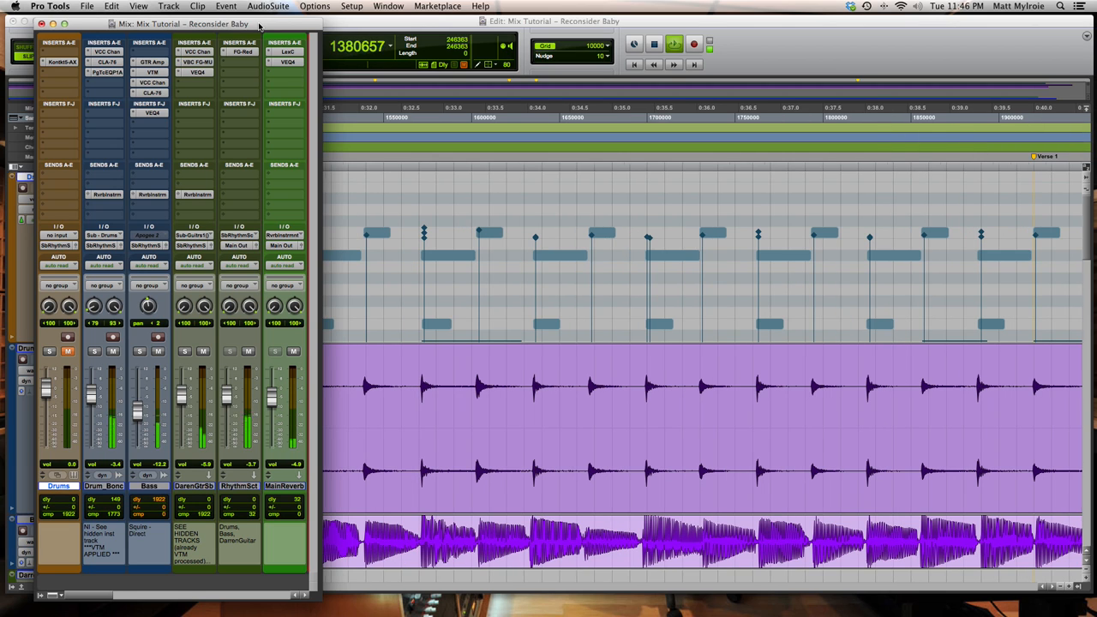
- Stop playback, mute the Drum_Bonc track, and open the Kontakt 5 instrument on the Drums track
key(space)
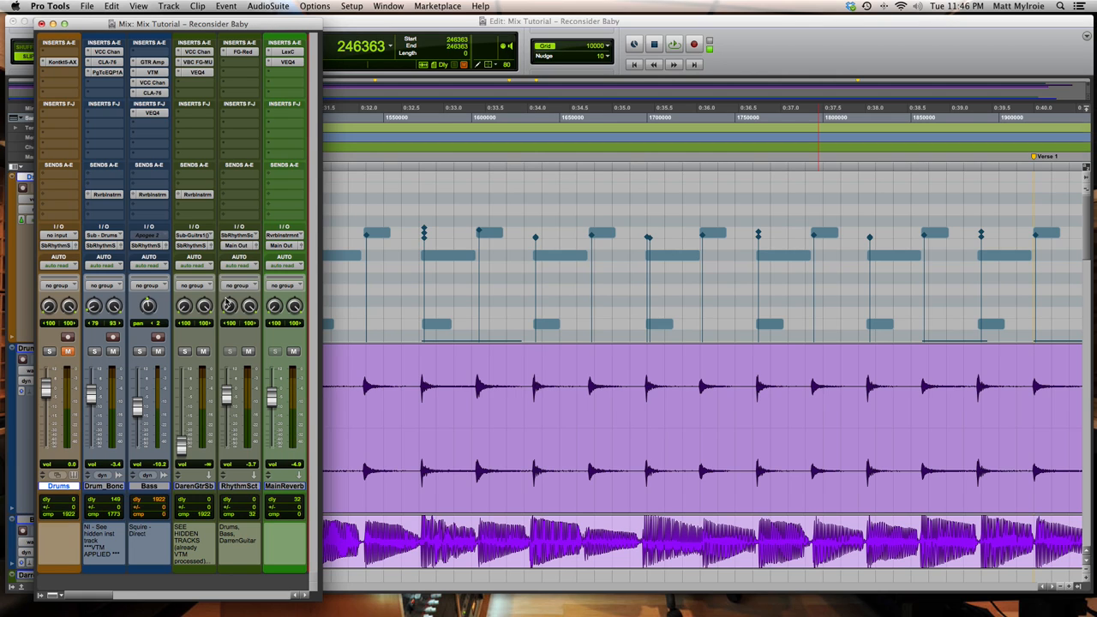
click(113, 352)
click(64, 65)
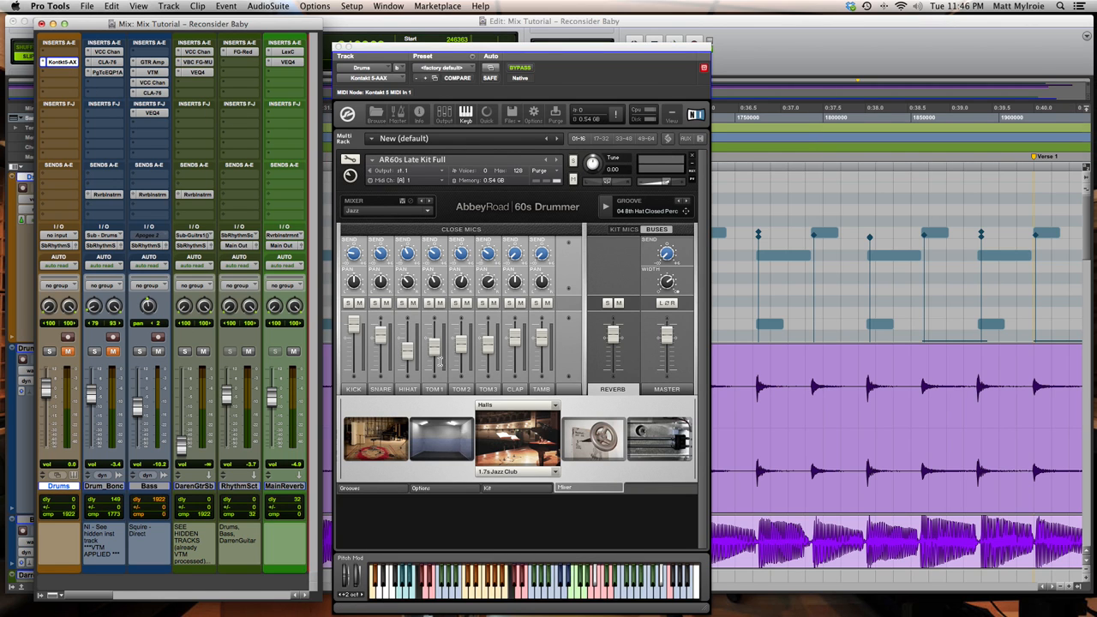
- Unmute the Drums track and audition the kick and Tom 3 in the instrument's kit view
click(485, 488)
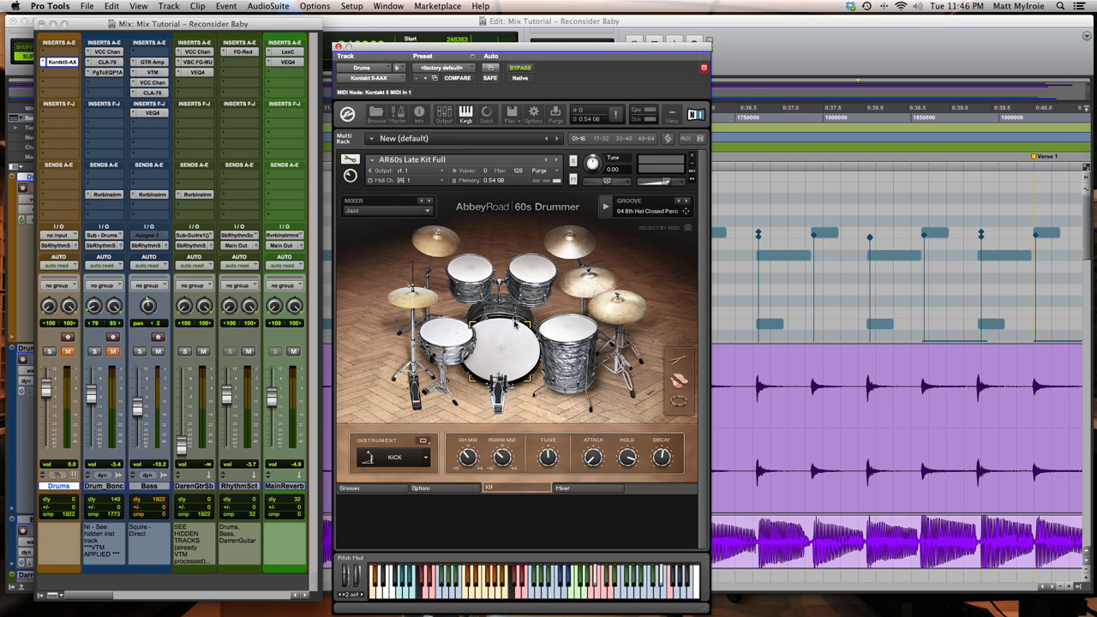
click(511, 356)
click(507, 354)
click(68, 352)
click(511, 352)
click(511, 351)
click(568, 326)
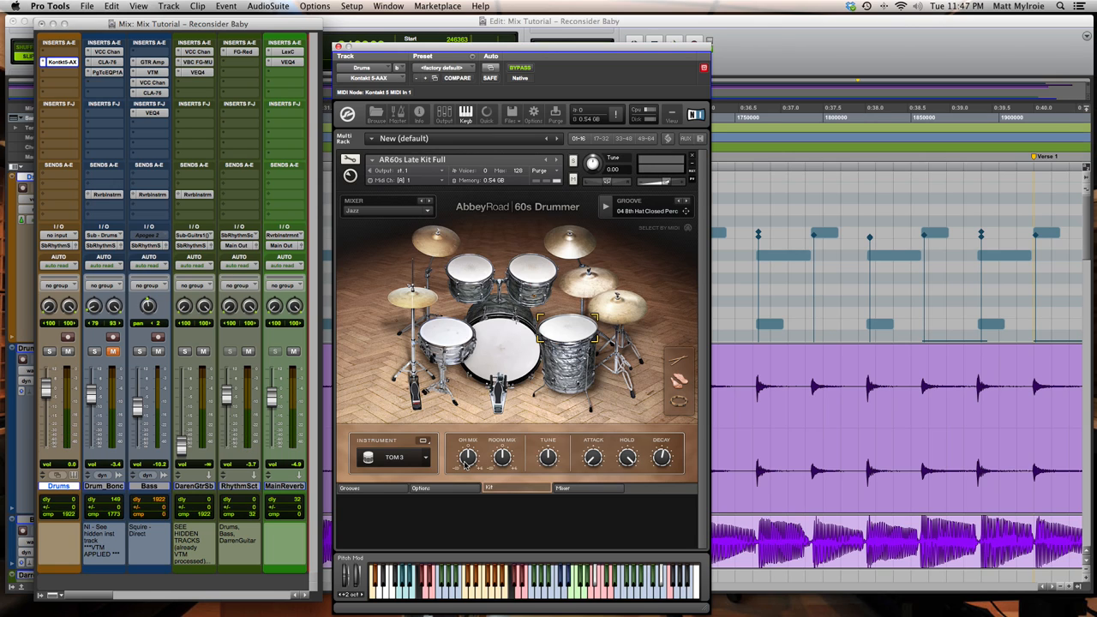
- Show the kick channel's settings in the drum instrument's mixer and mute the Bass and DarenGtrSb tracks
click(577, 492)
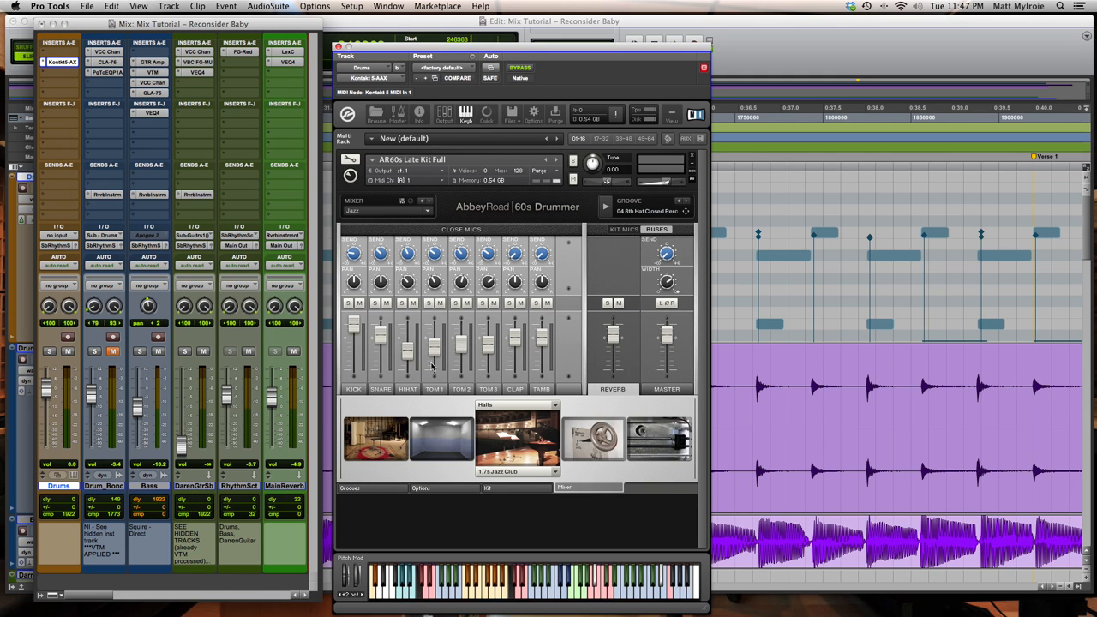
click(353, 389)
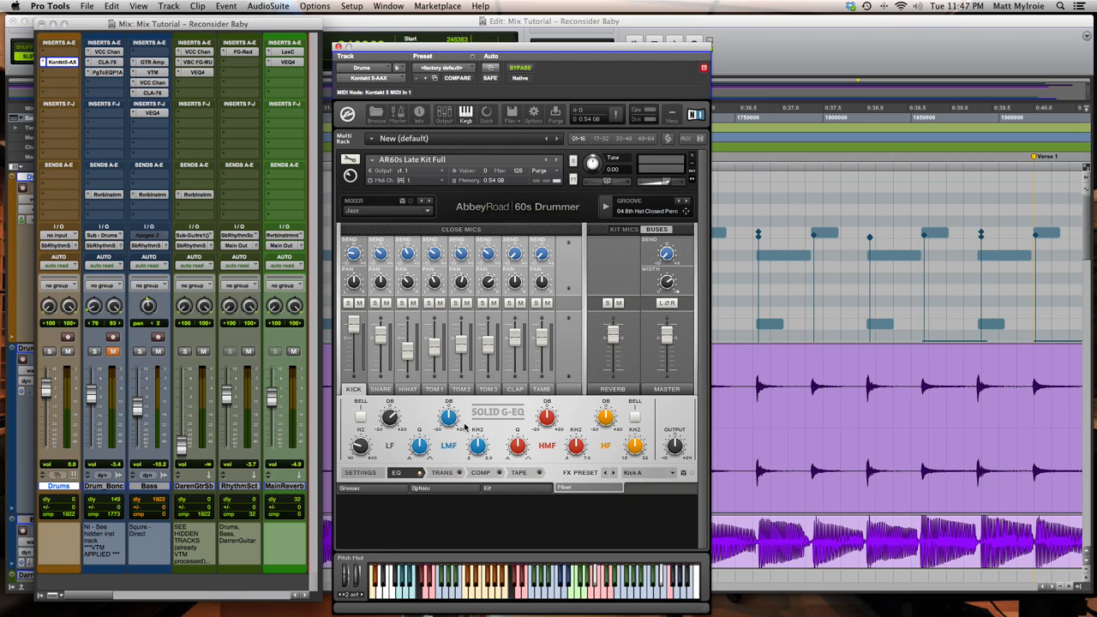
click(363, 474)
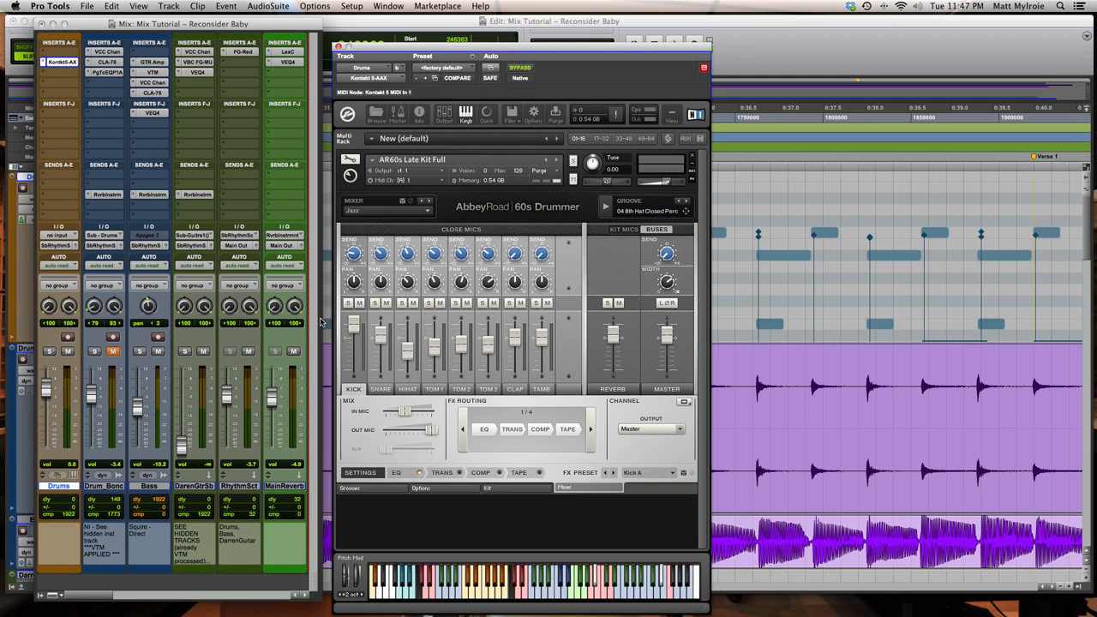
click(159, 352)
click(203, 352)
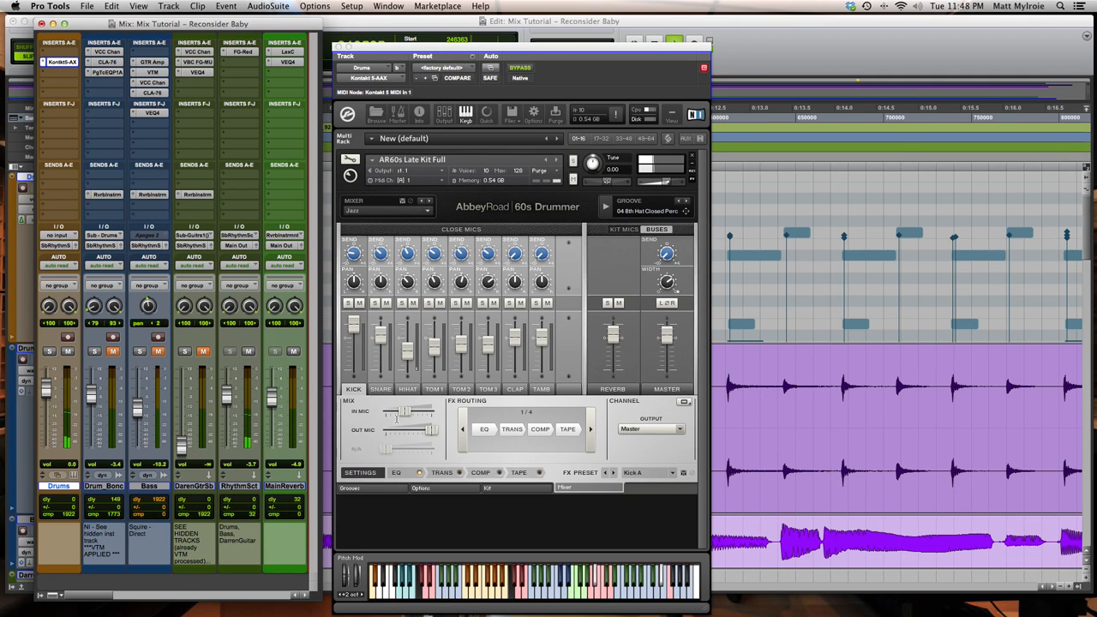
- Raise the kick's In Mic level slightly while soloed, and lower its Out Mic level slightly with the solo off
click(349, 304)
click(349, 303)
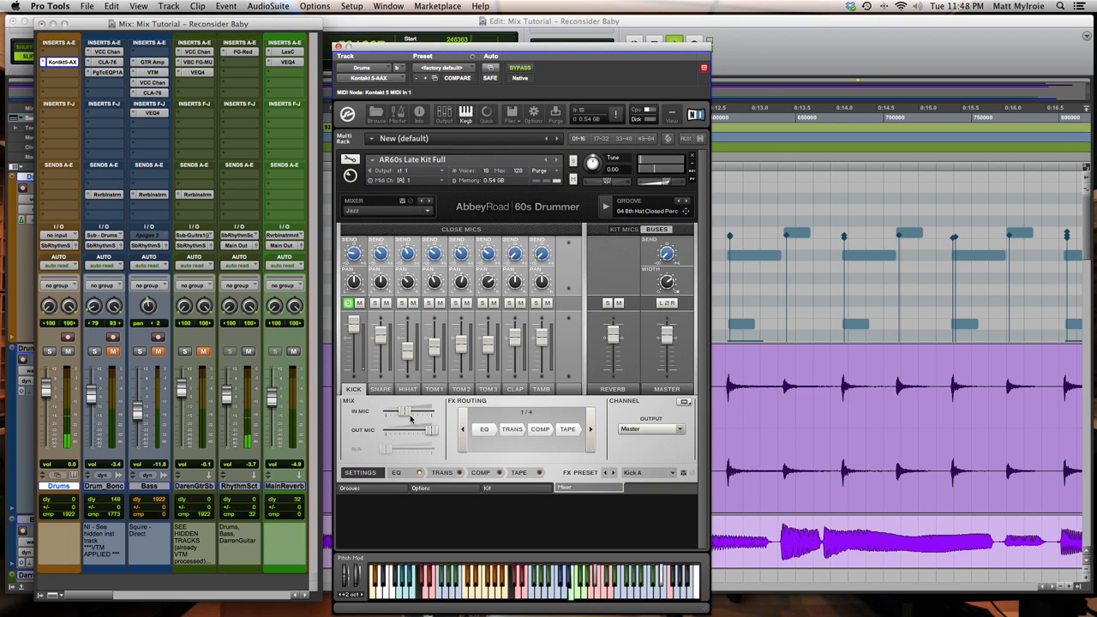
drag(399, 411, 431, 413)
click(348, 305)
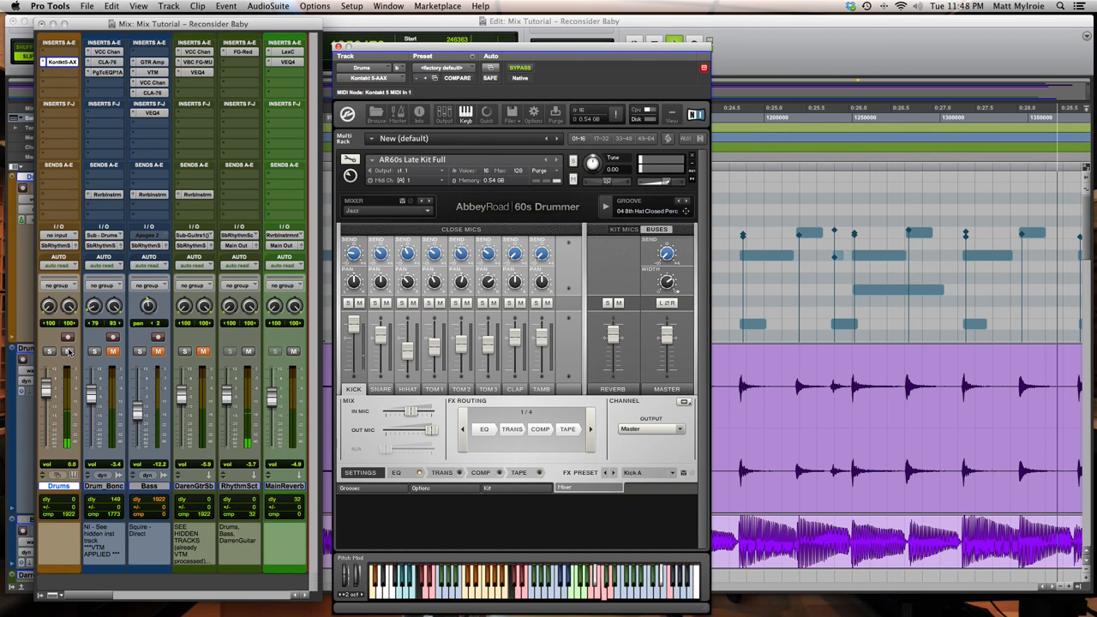
drag(429, 430, 419, 429)
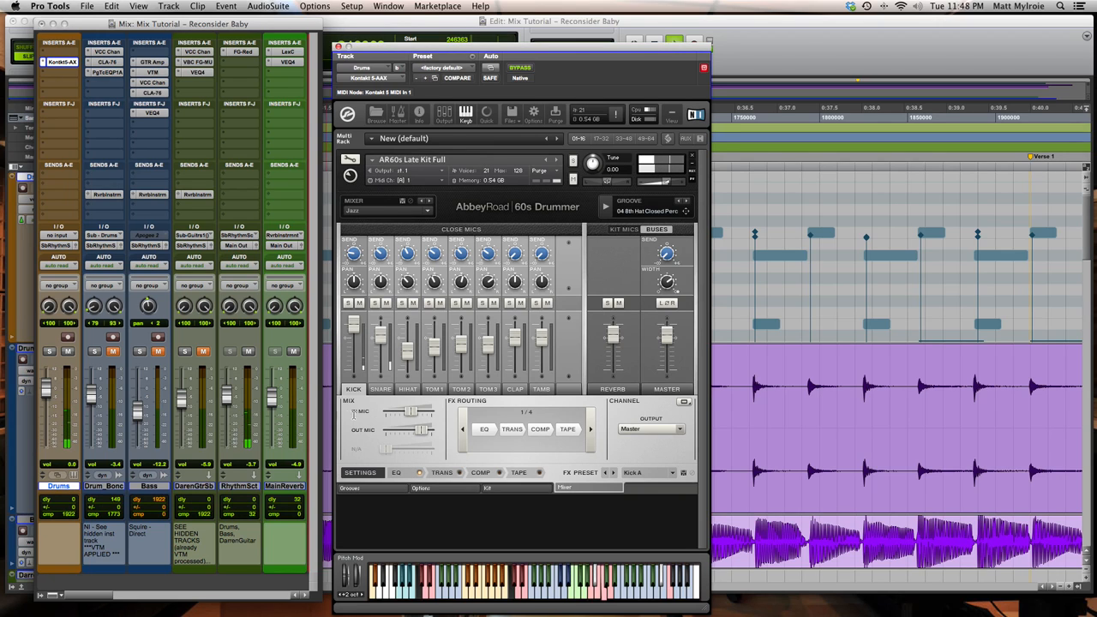
- Review the kick and snare EQ settings and the Room kit mic's EQ, compressor and tape effects
click(401, 472)
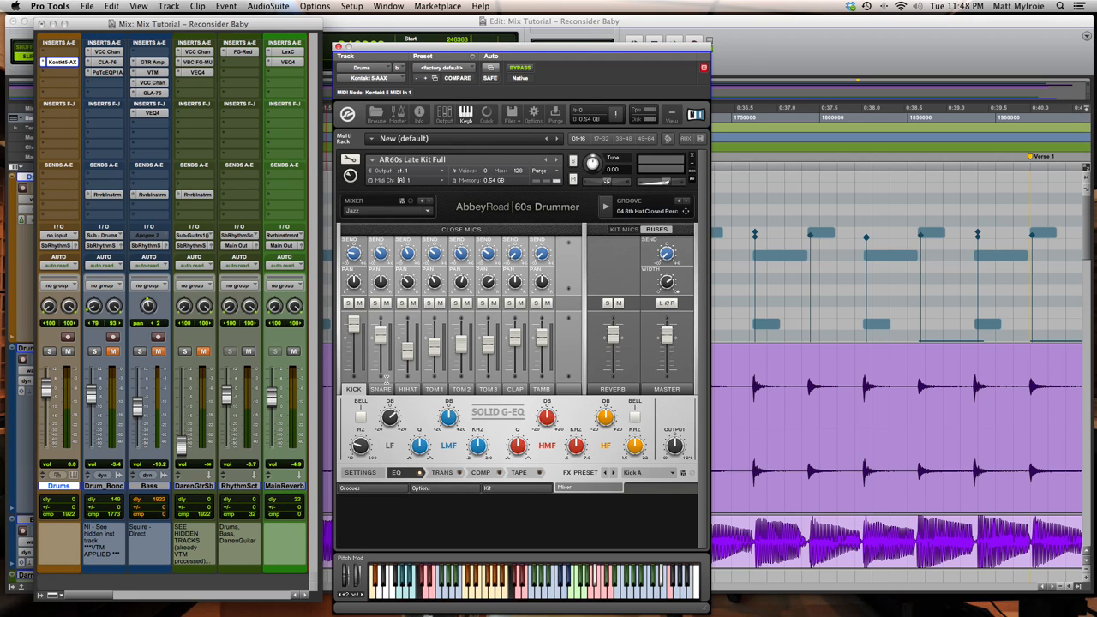
click(381, 390)
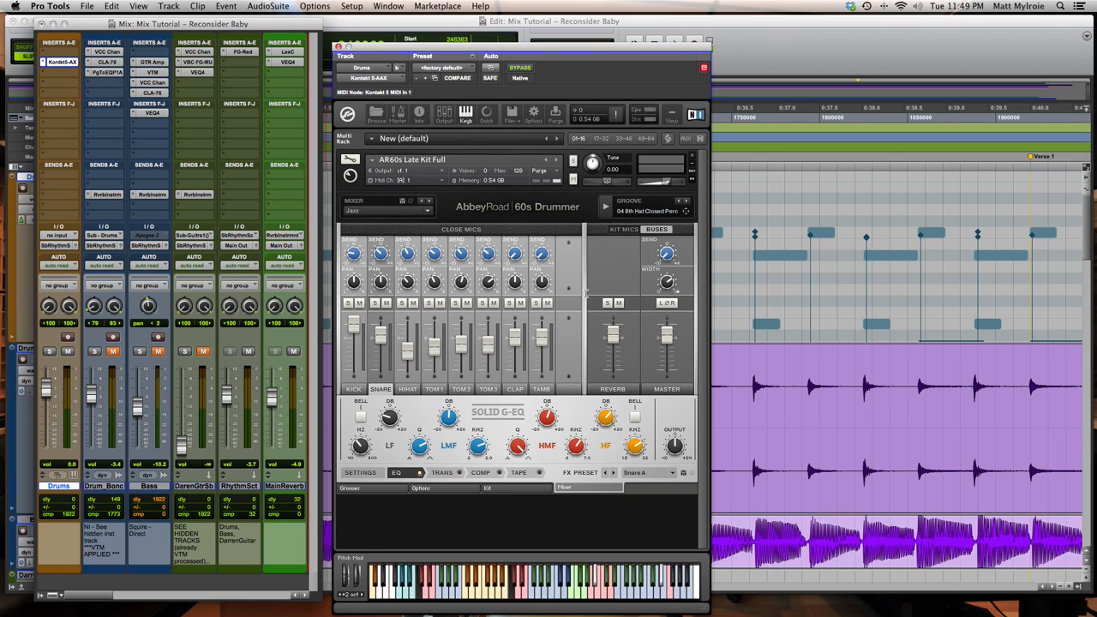
click(624, 229)
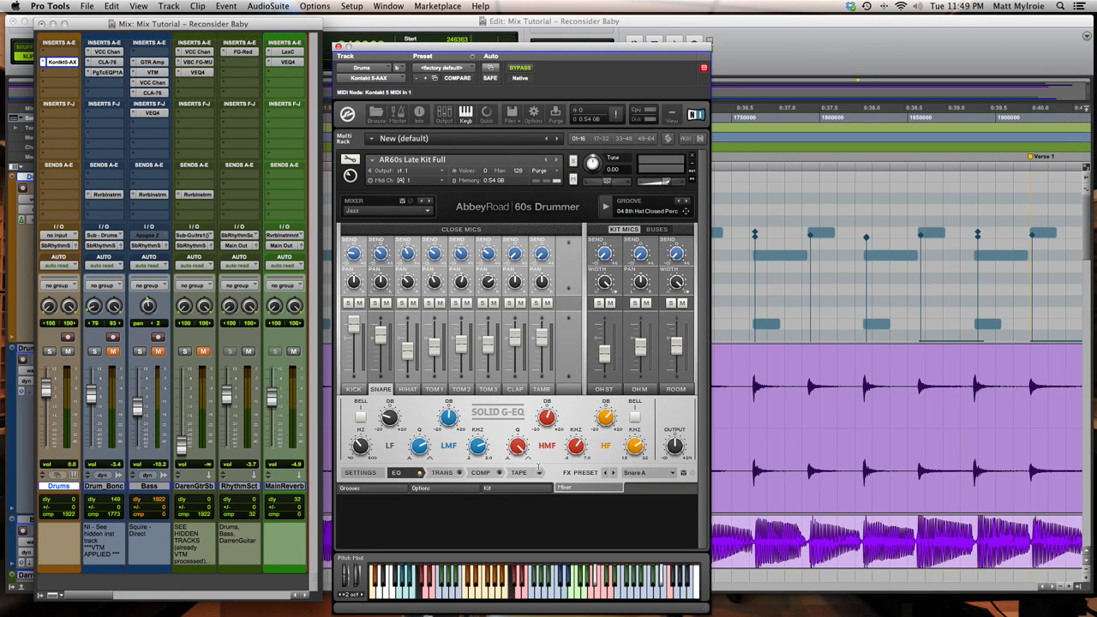
click(668, 391)
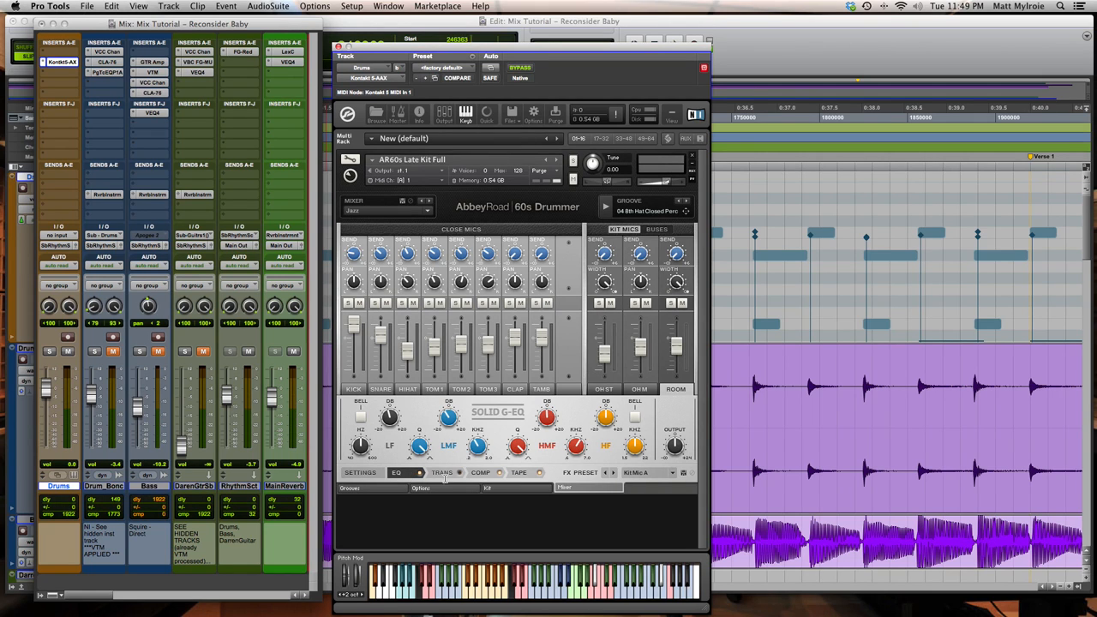
click(485, 473)
click(521, 473)
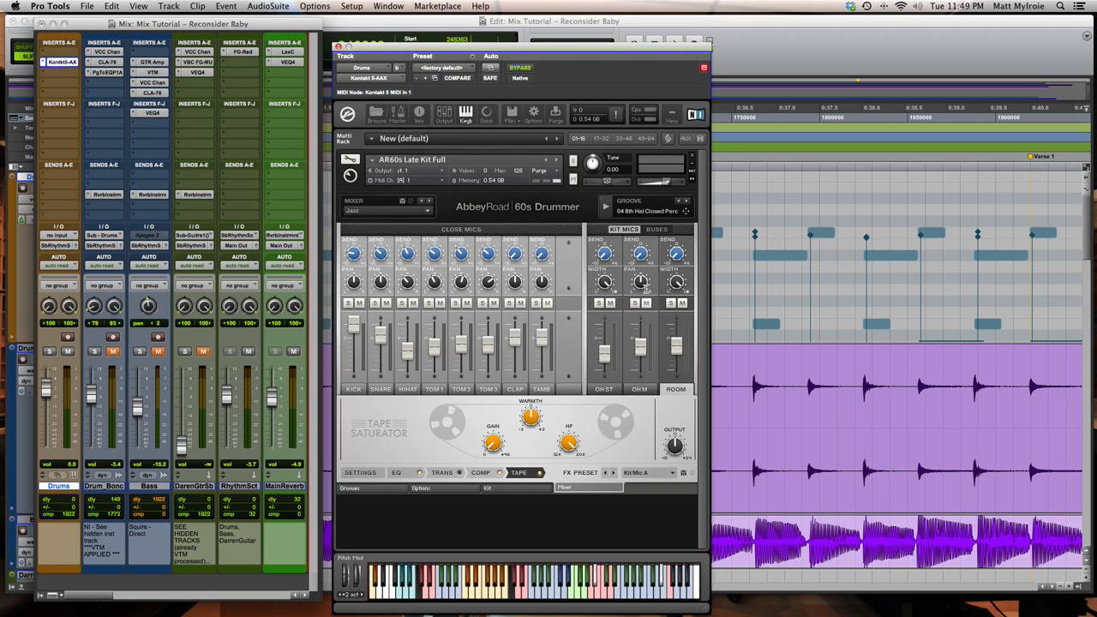
- View the Reverb bus in the drum mixer and close the Kontakt instrument
click(656, 230)
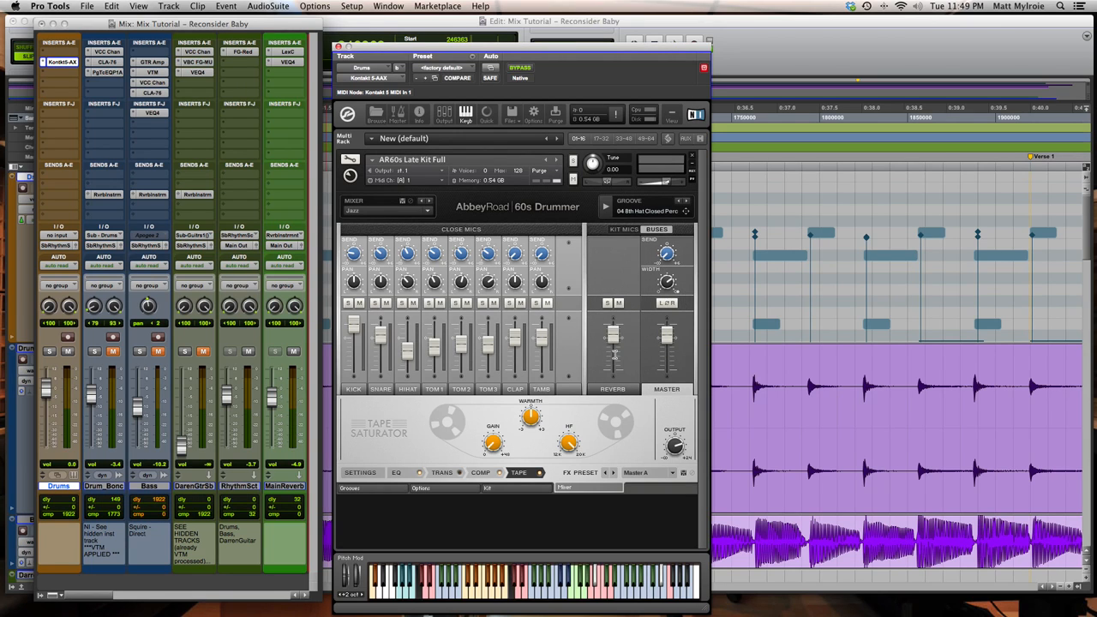
click(612, 390)
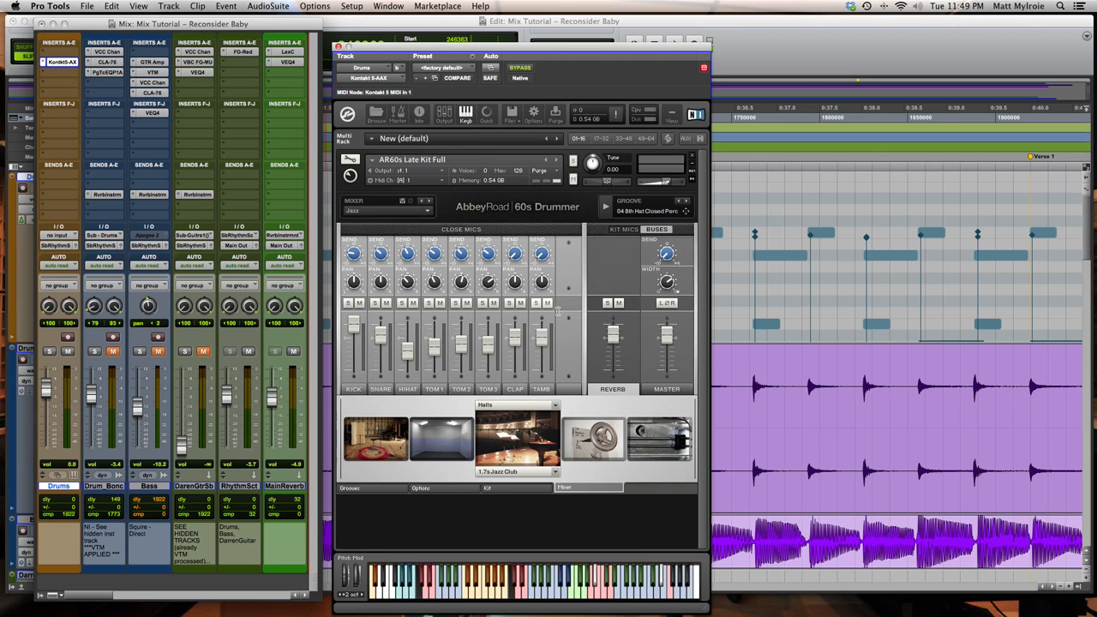
click(339, 46)
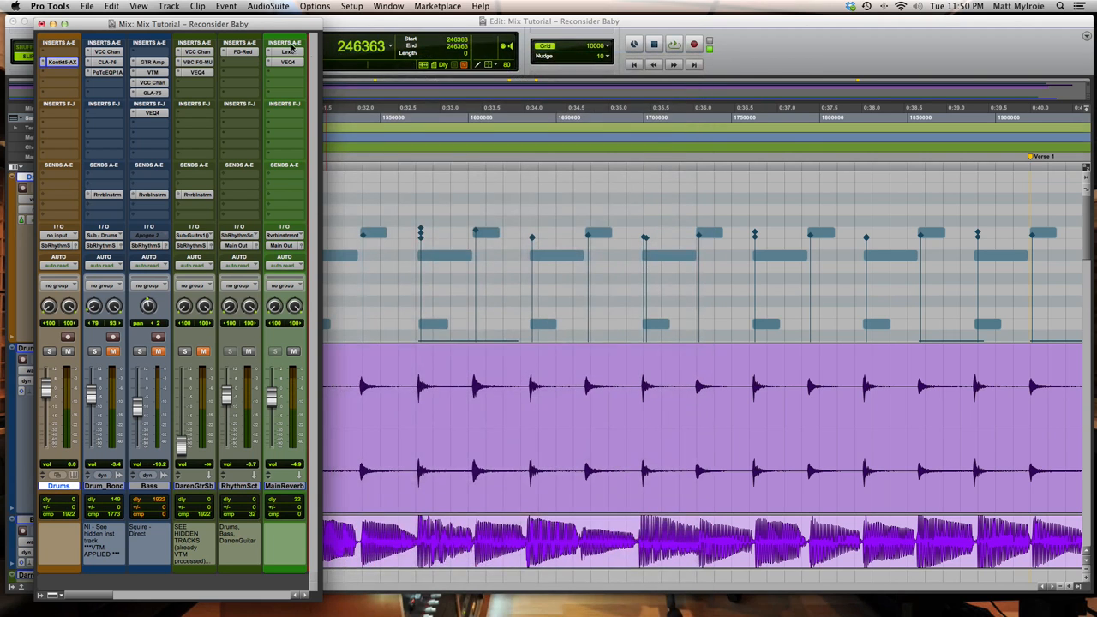
- Hide the Drums track and make it inactive, and narrow the Mix window to five channel strips
click(64, 493)
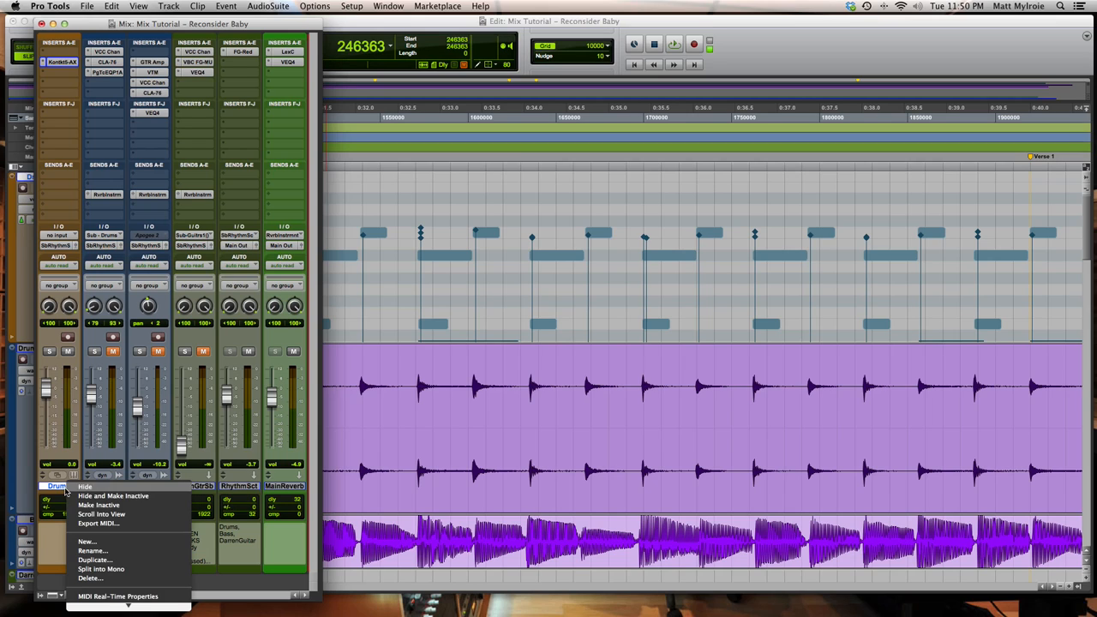
click(127, 497)
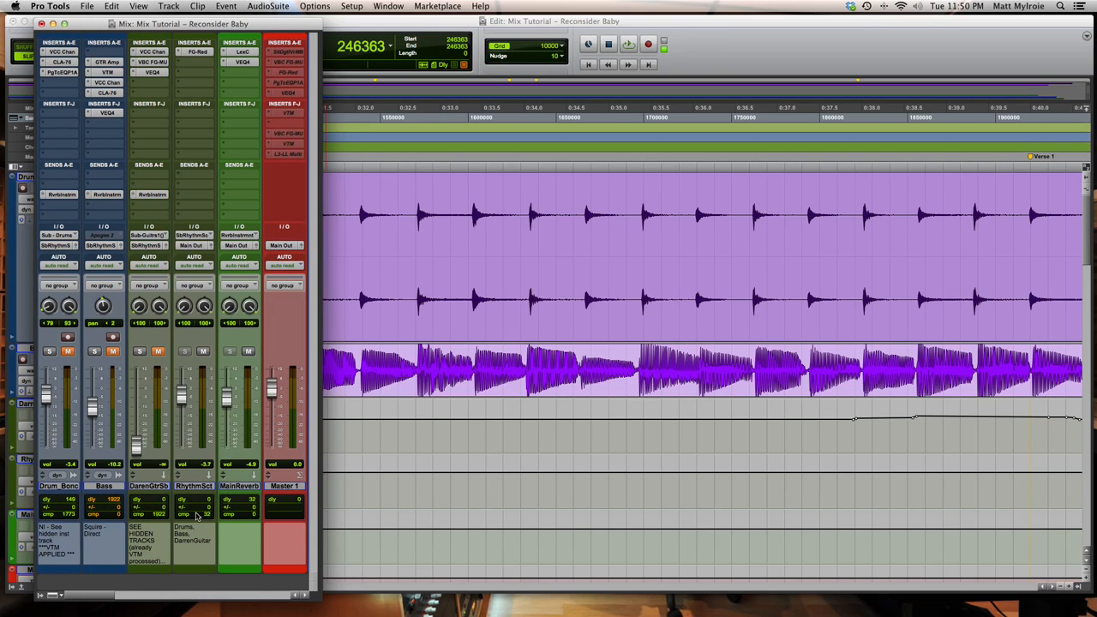
drag(314, 597, 269, 595)
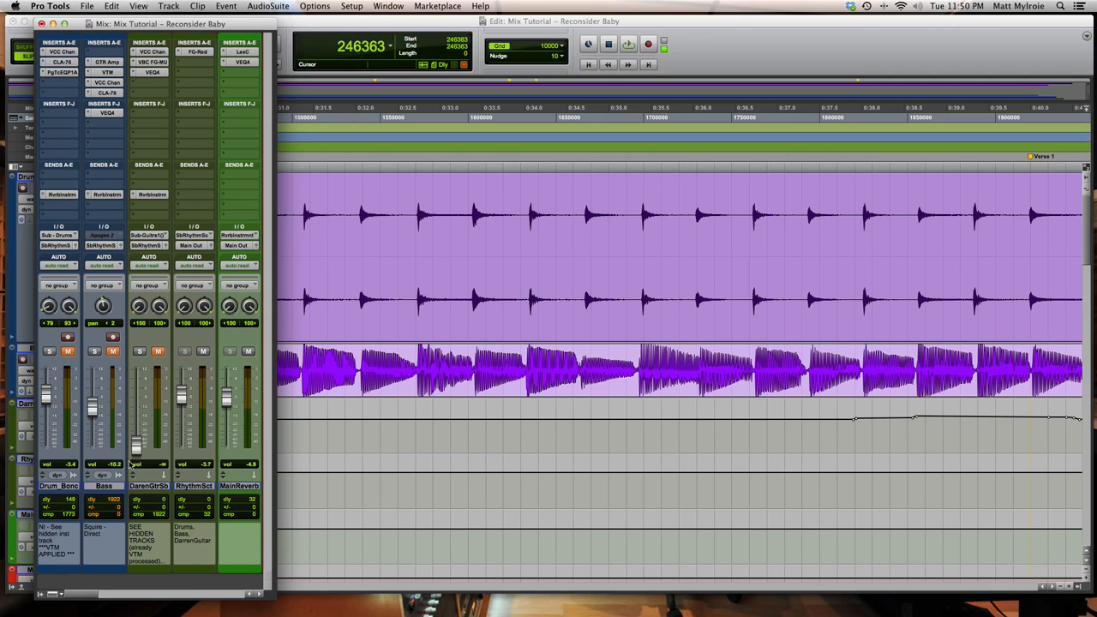
- Unmute the Drum_Bonc track and bypass its VCC Chan, CLA-76 and PuigTec EQP1A inserts
click(67, 352)
right_click(57, 52)
click(60, 52)
right_click(63, 63)
click(71, 63)
right_click(62, 73)
click(63, 75)
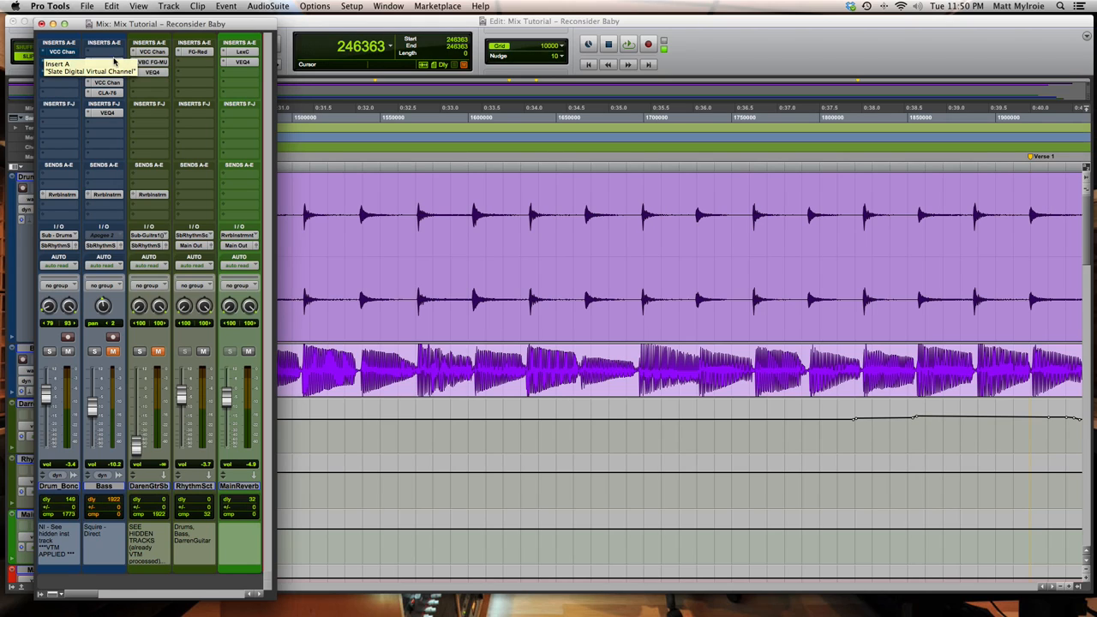
- Open the Slate Digital Virtual Channel on Drum_Bonc and reactivate it during playback
click(71, 55)
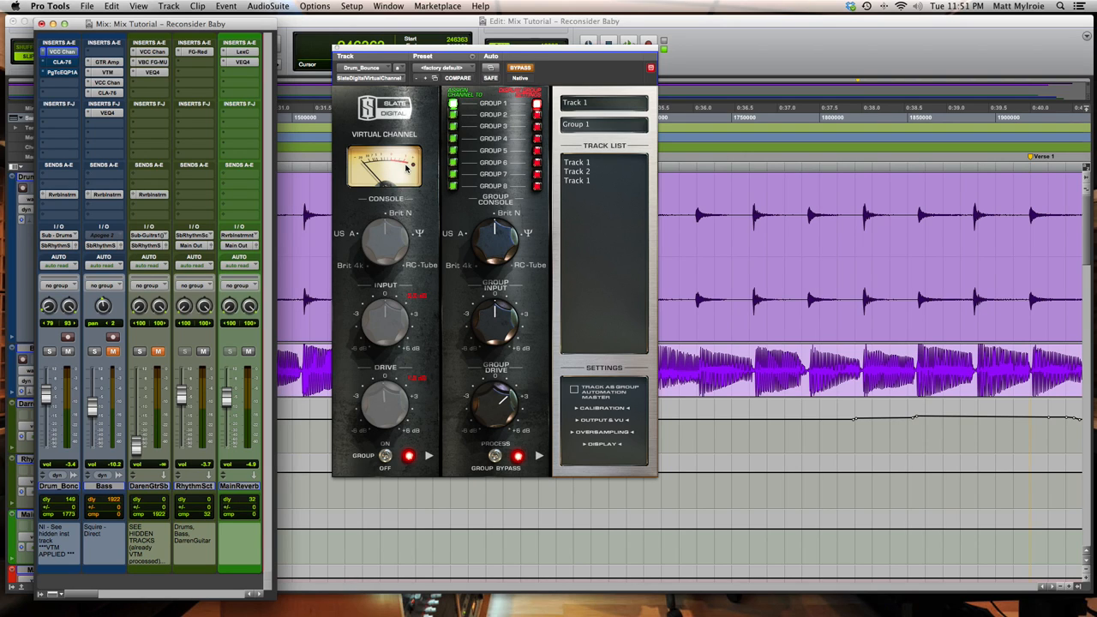
key(space)
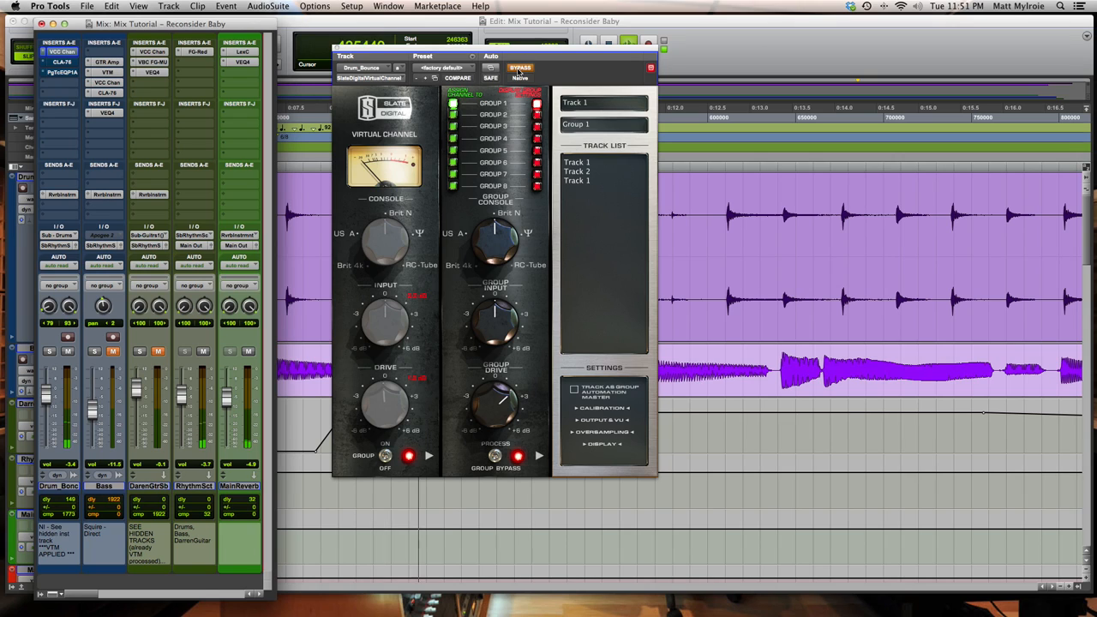
click(520, 68)
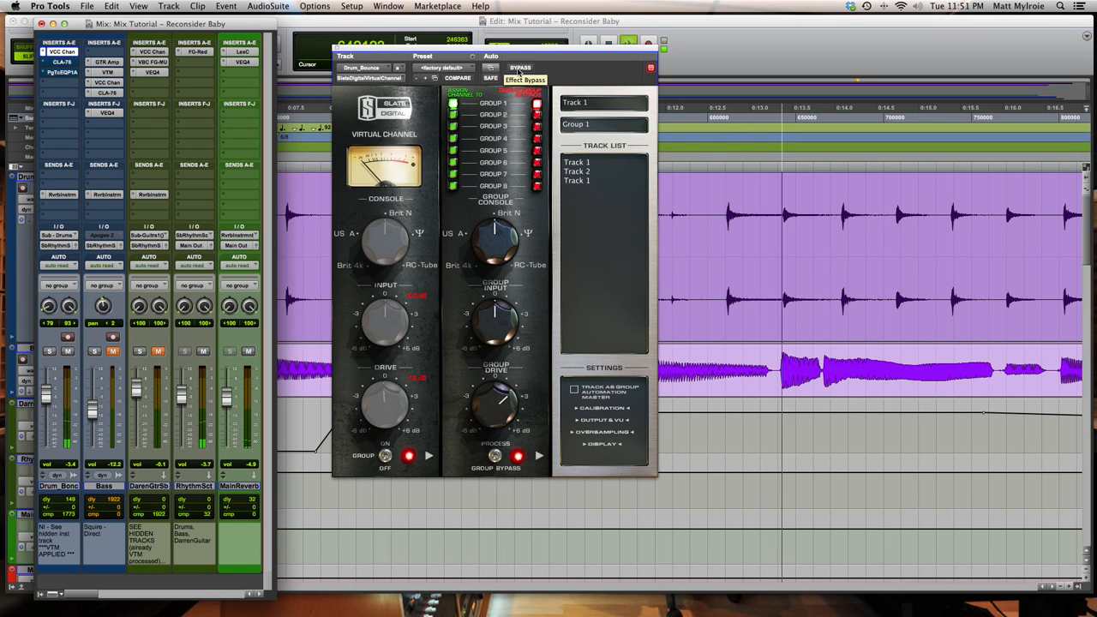
- Open the CLA-76 compressor on Drum_Bonc and compare the drums with it bypassed and active, leaving it active
click(66, 62)
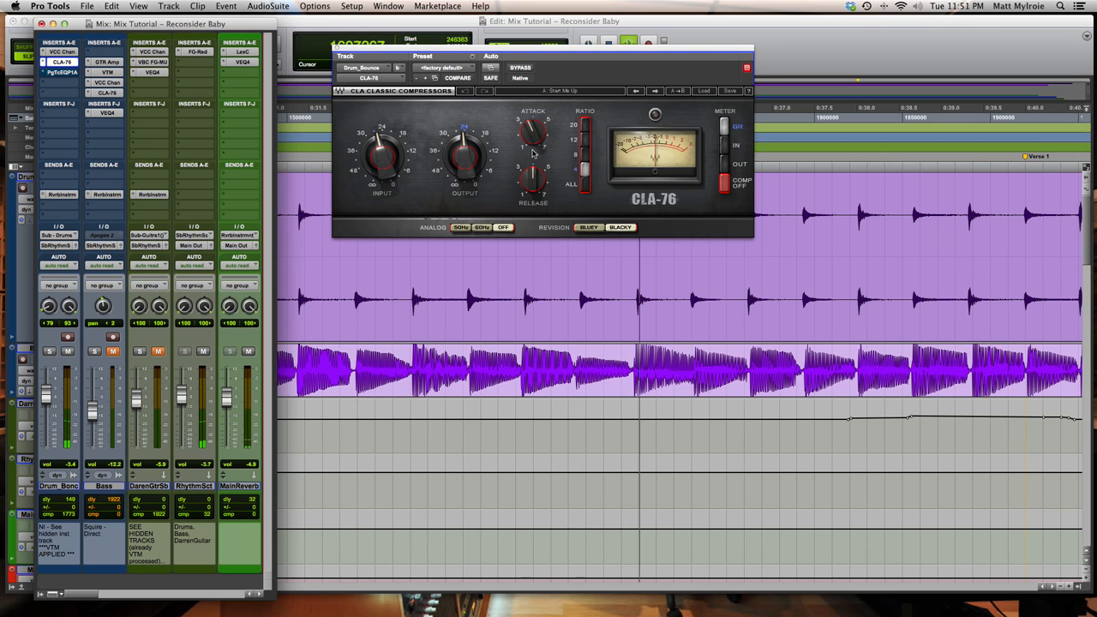
click(519, 68)
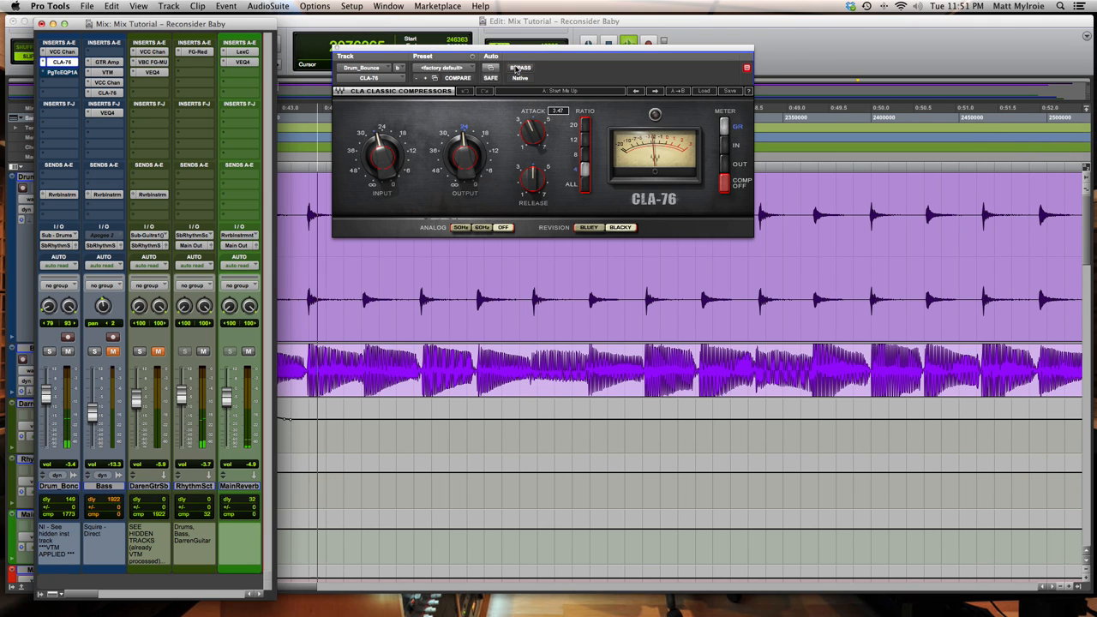
click(519, 67)
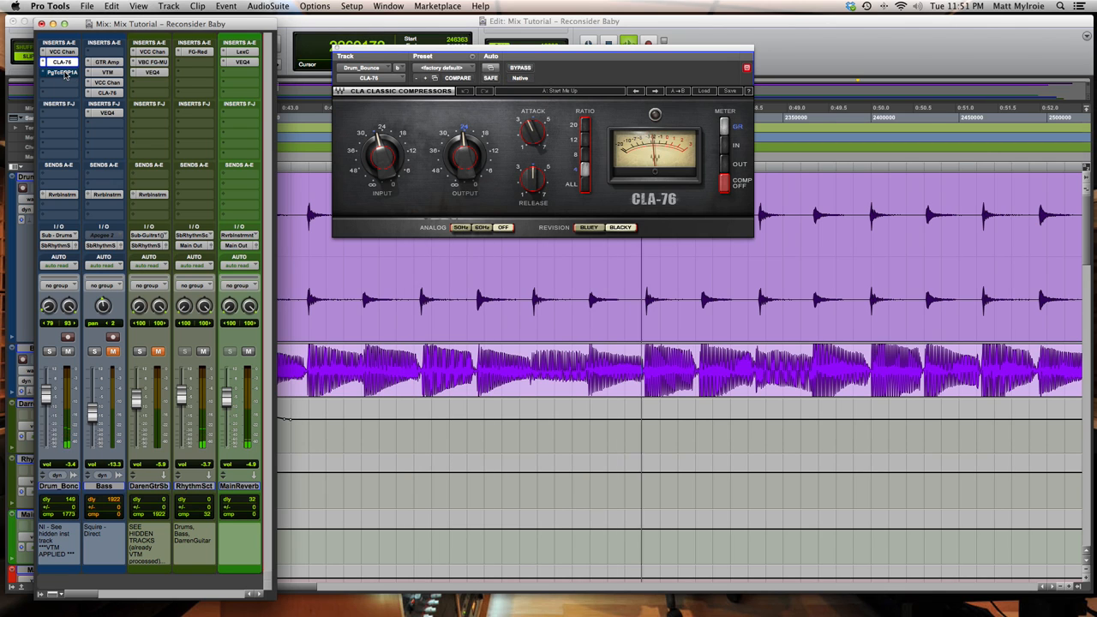
- Compare Drum_Bonc with the PuigTec EQP1A bypassed and active, leave the EQ active, and close its window
click(64, 74)
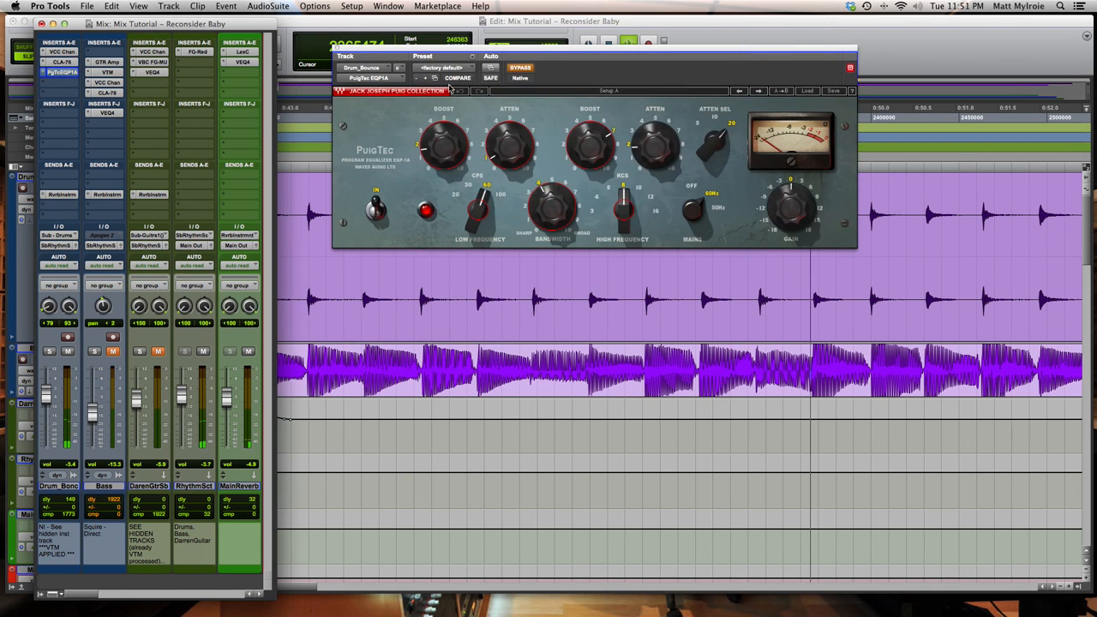
click(519, 68)
drag(518, 72, 494, 94)
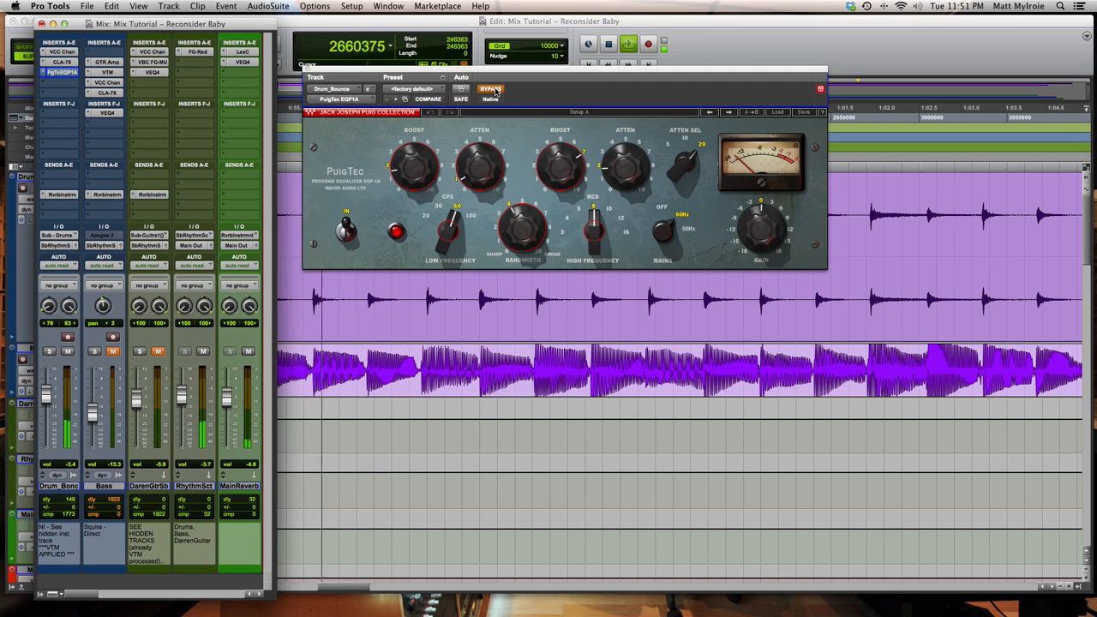
click(495, 91)
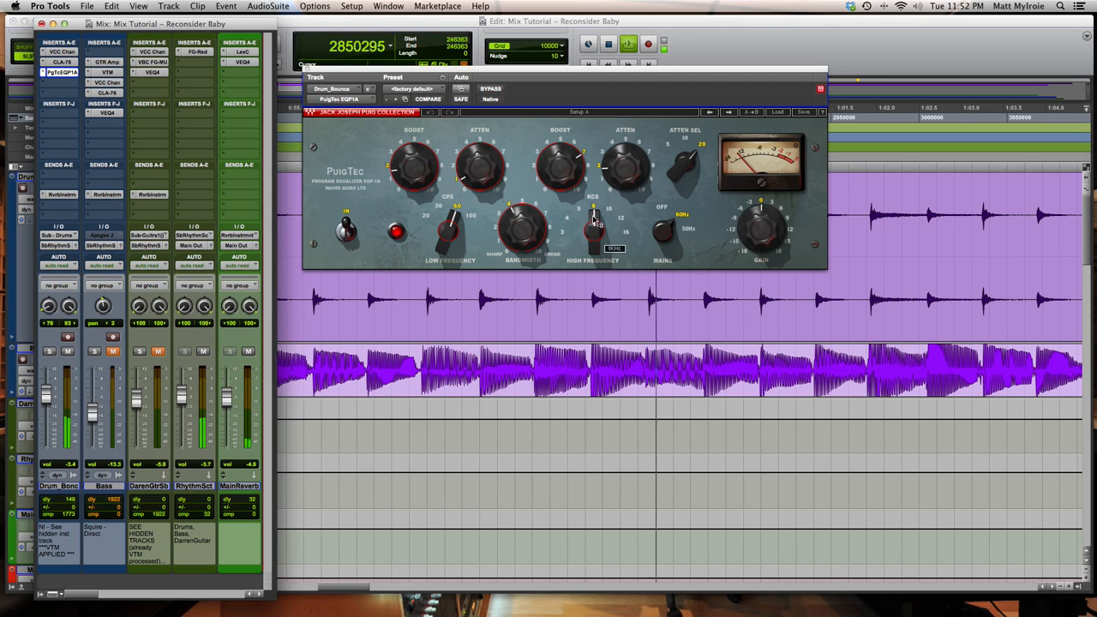
mouse_move(576, 169)
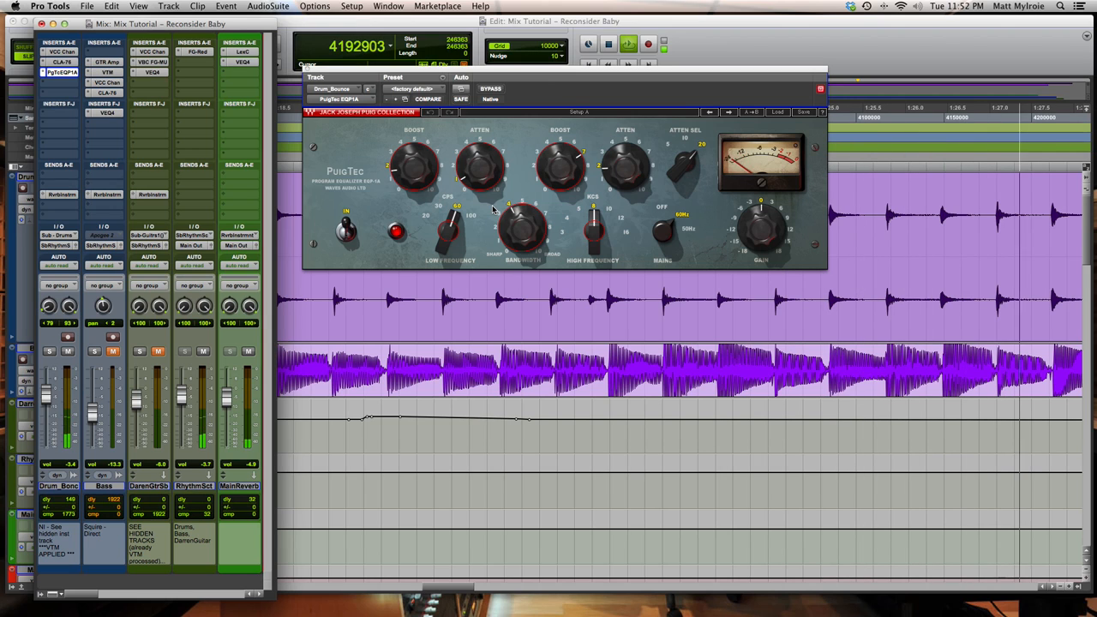
click(308, 68)
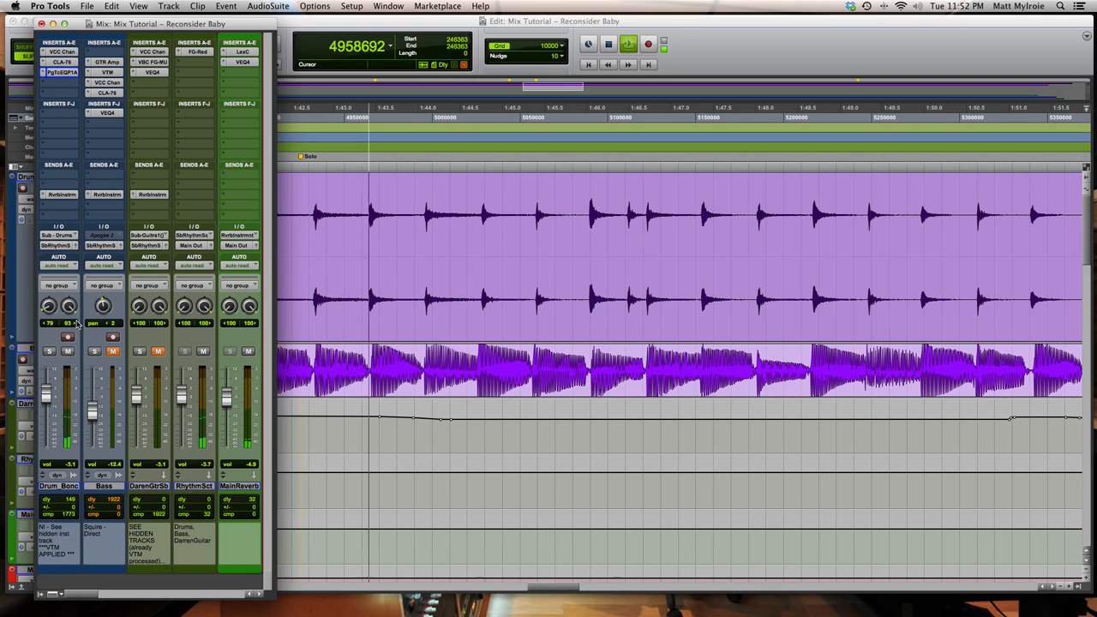
- Open the Drum_Bonc track's reverb send
click(58, 195)
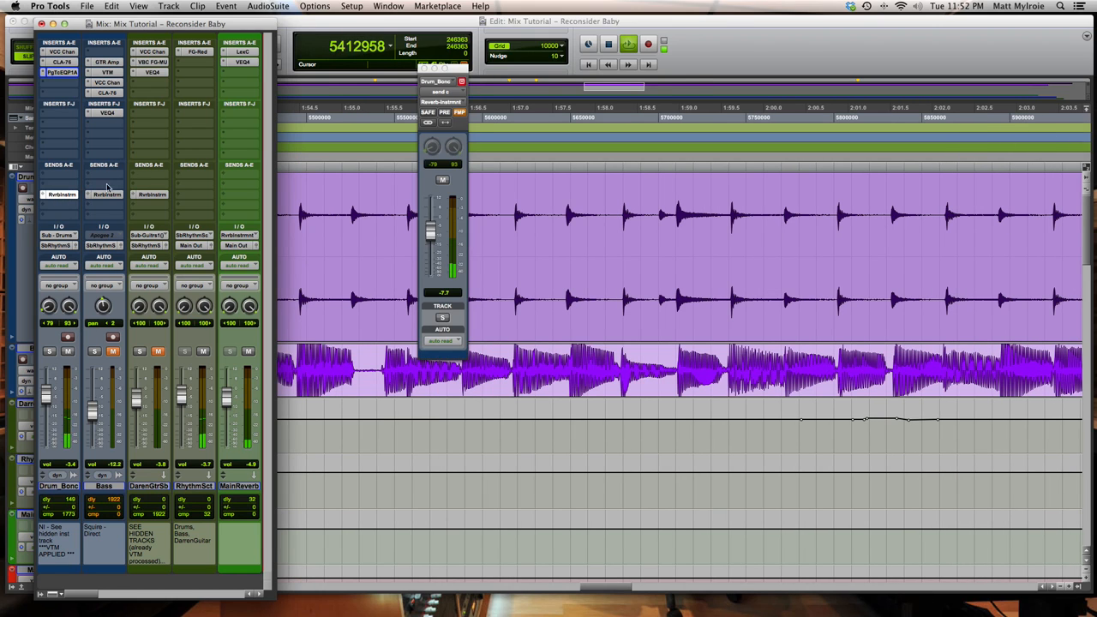
- Open the Lexicon Chamber plug-in on Main Reverb, place it clear of the mixer, and close the Drum_Bonc send window
click(243, 53)
drag(580, 69, 754, 69)
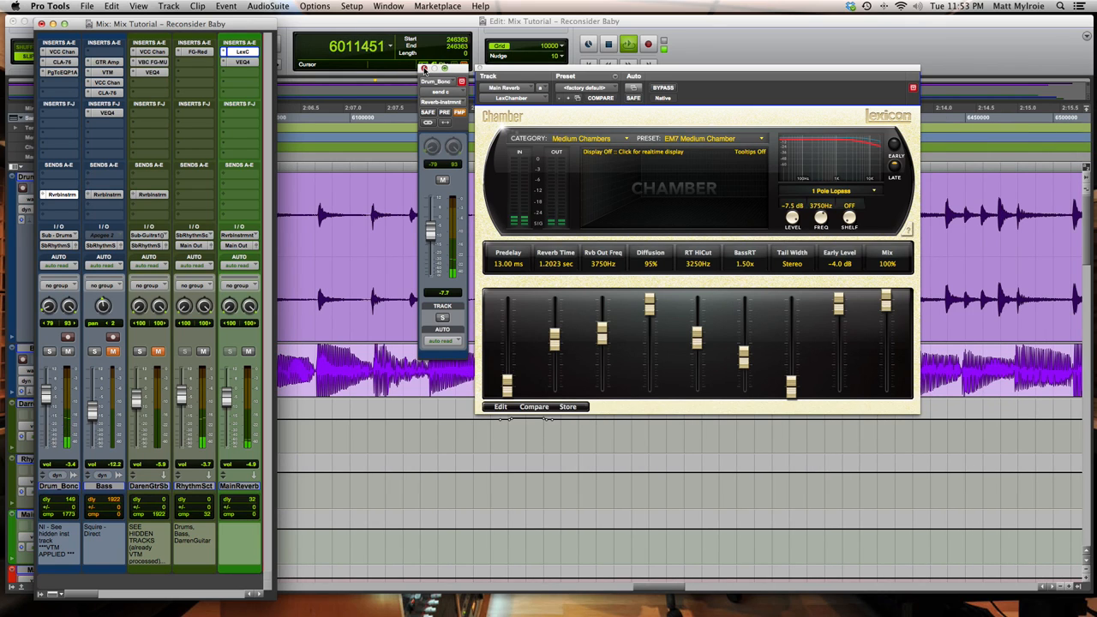
click(425, 68)
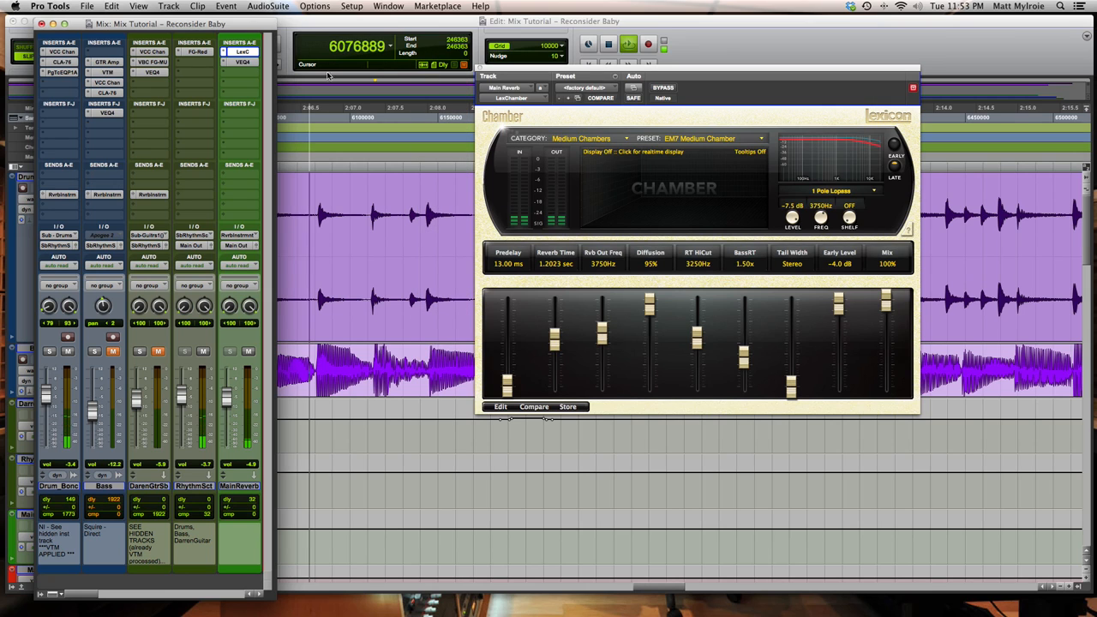
- Open the VEQ4 equalizer on Main Reverb, inspect its low- and high-frequency settings, and close its window
click(242, 62)
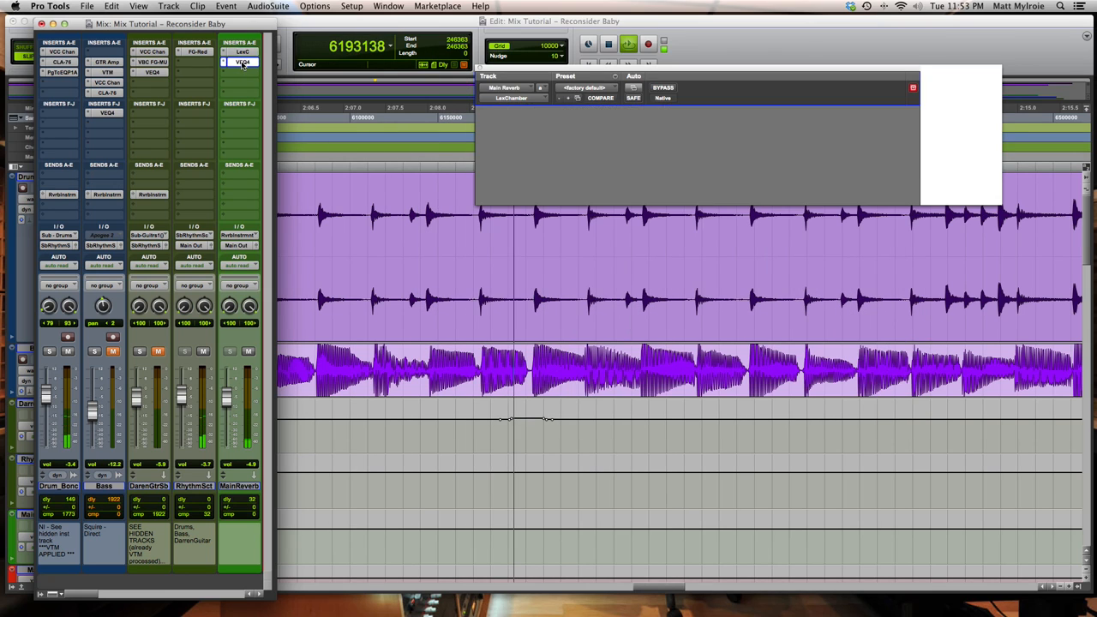
drag(663, 72, 490, 91)
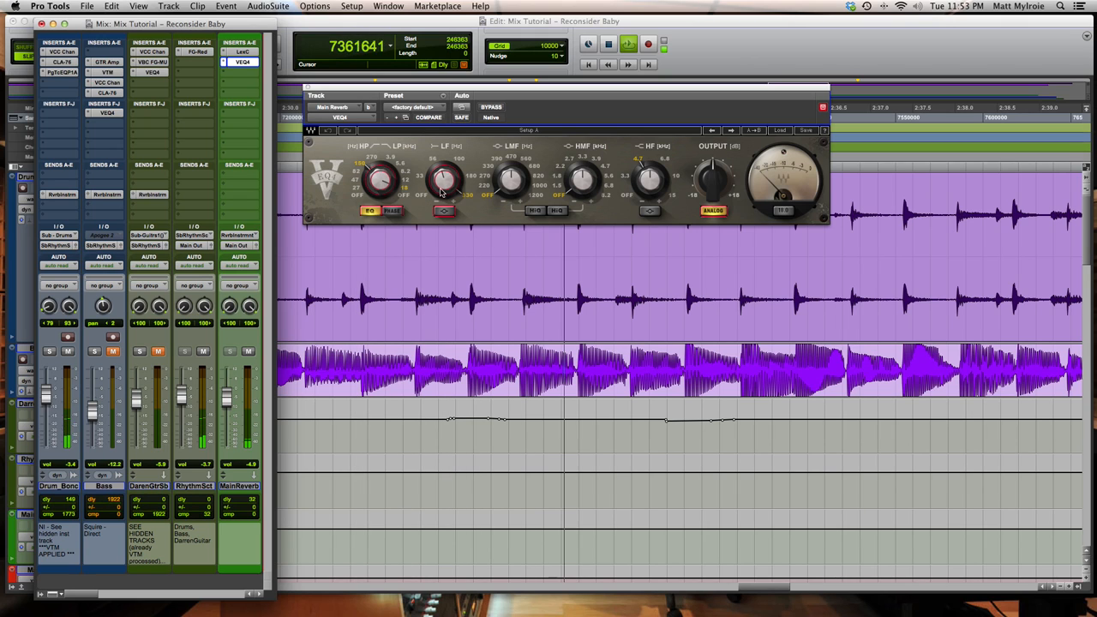
mouse_move(447, 179)
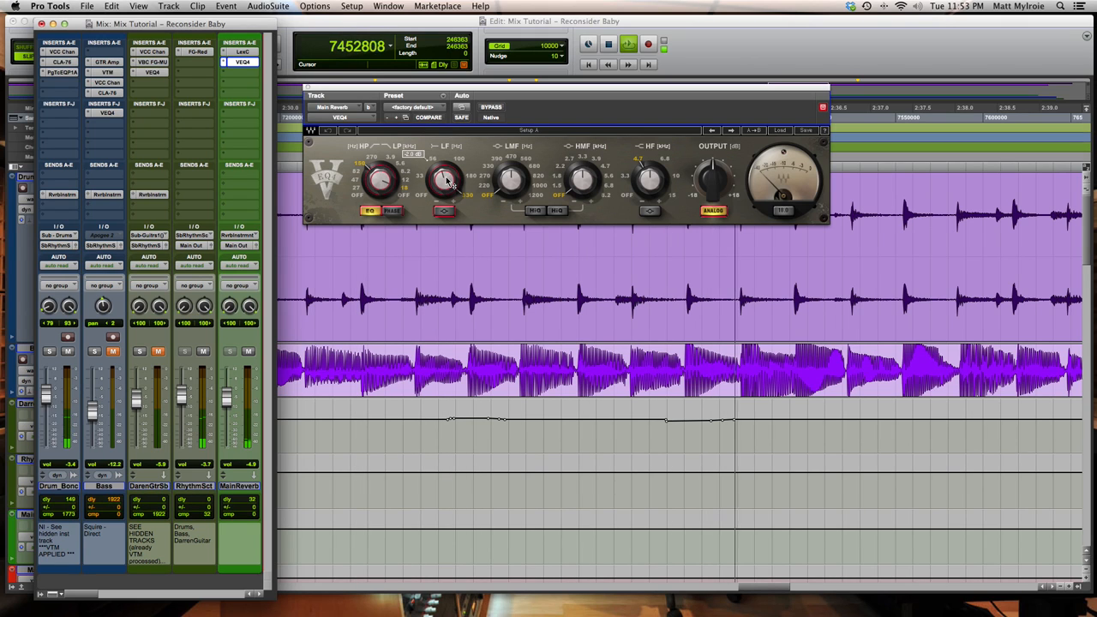
drag(649, 180, 650, 177)
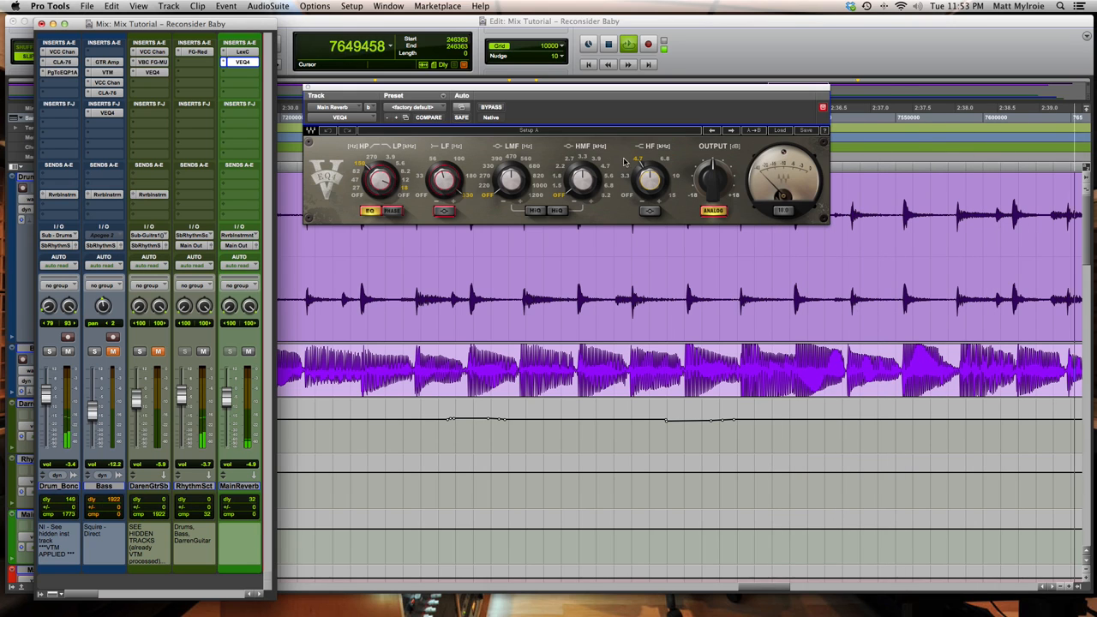
click(309, 86)
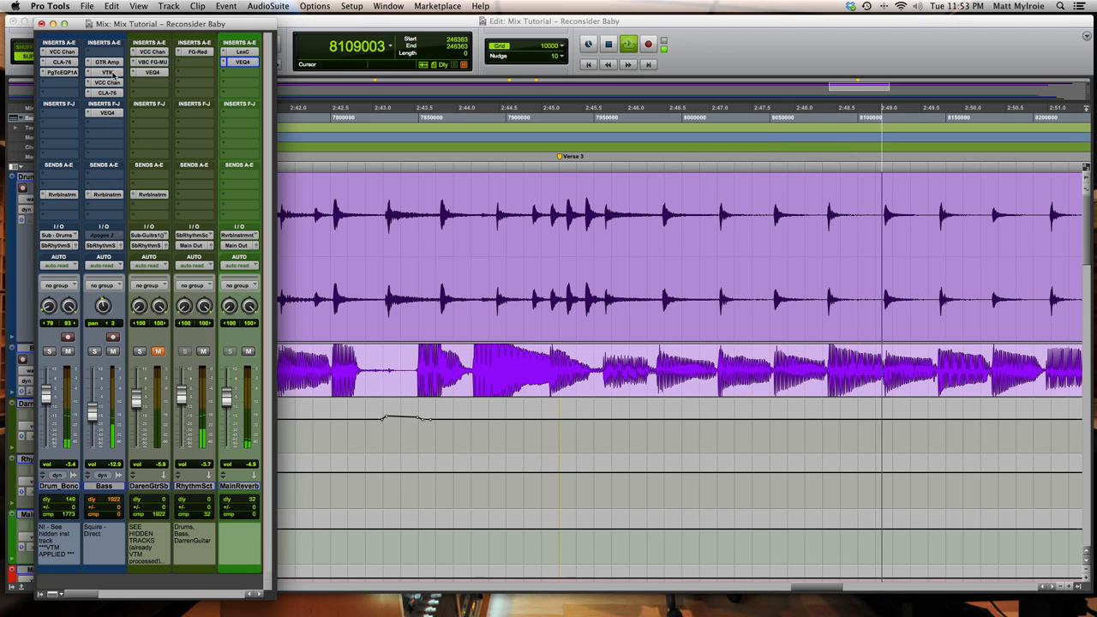
- Bypass the VTM, VCC Channel, CLA-76 and VEQ4 inserts on the Bass track
right_click(113, 75)
click(113, 74)
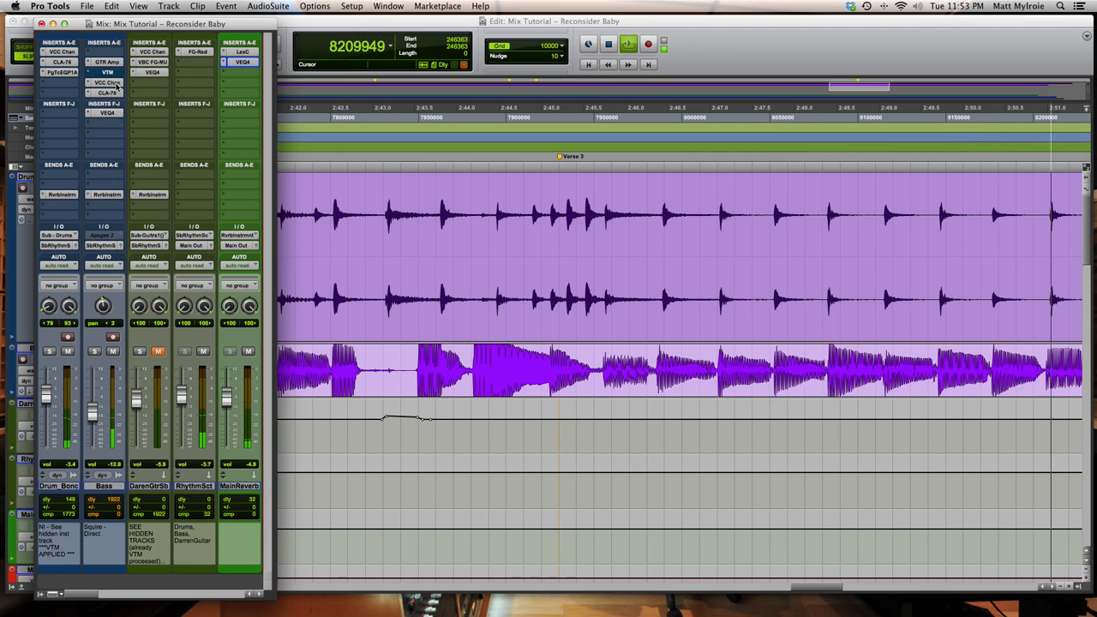
right_click(116, 84)
click(117, 84)
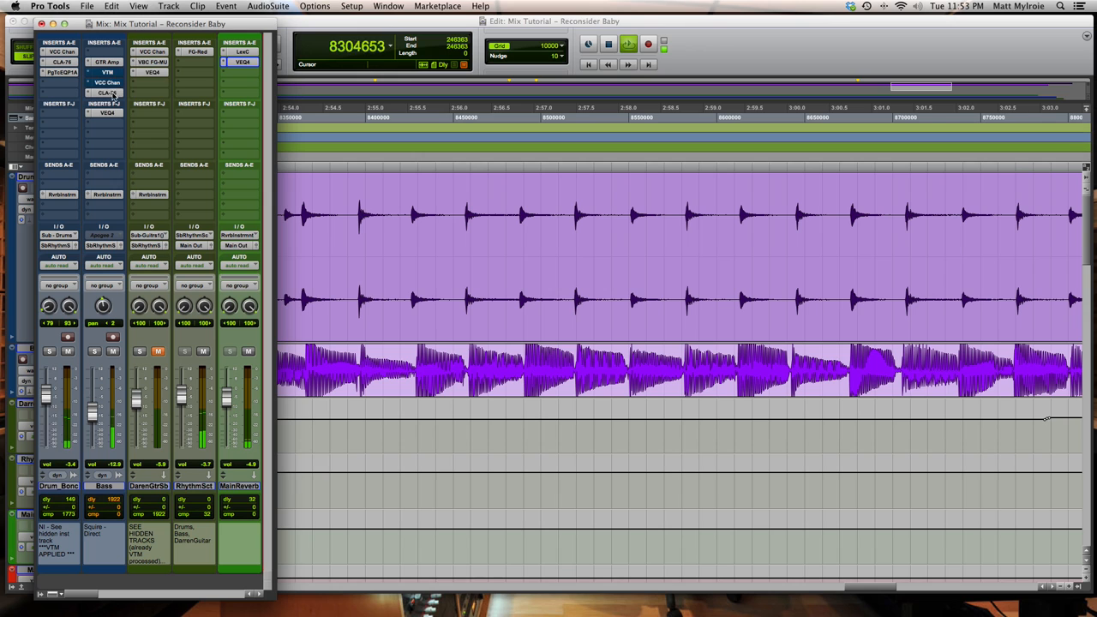
right_click(113, 95)
click(112, 93)
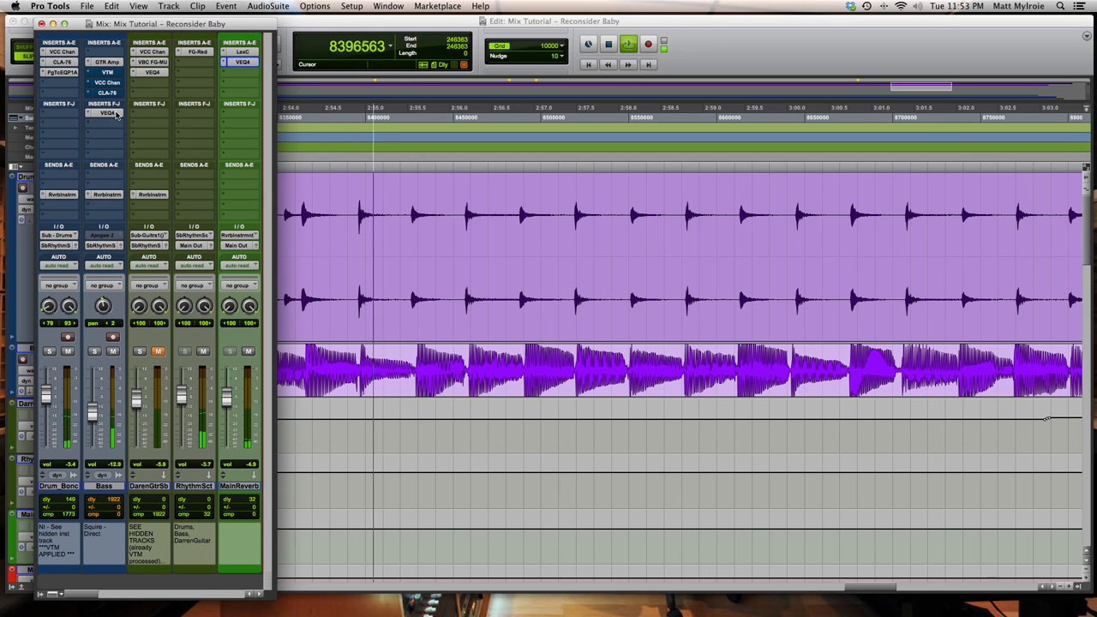
right_click(115, 112)
click(115, 113)
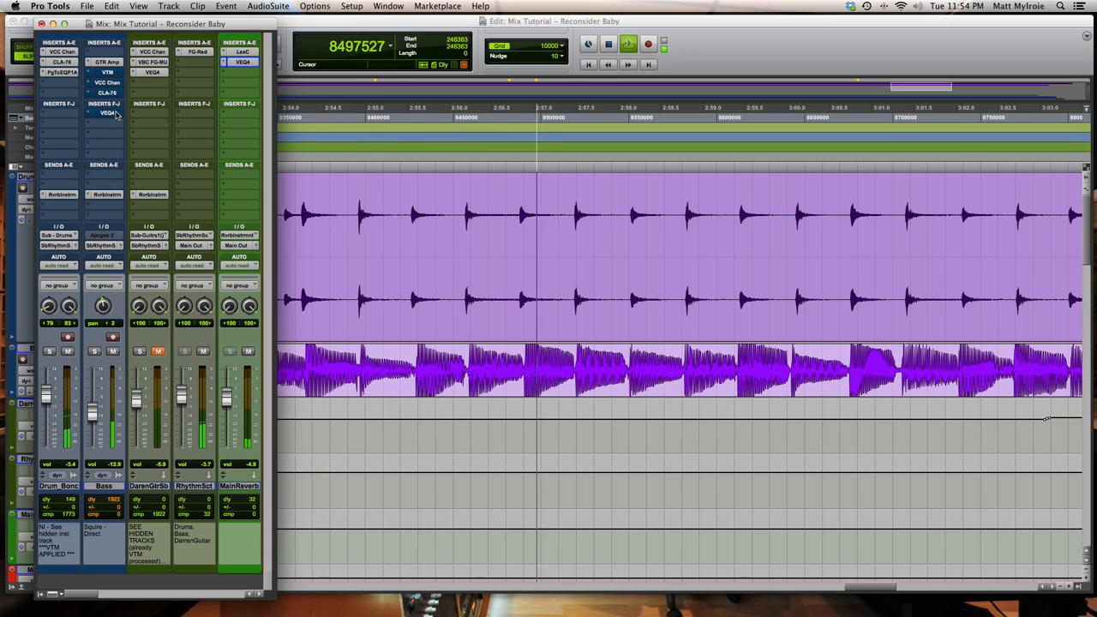
- Open the GTR Amp on the Bass track, mute Drum_Bonc to isolate the bass, and close the amp window
click(107, 62)
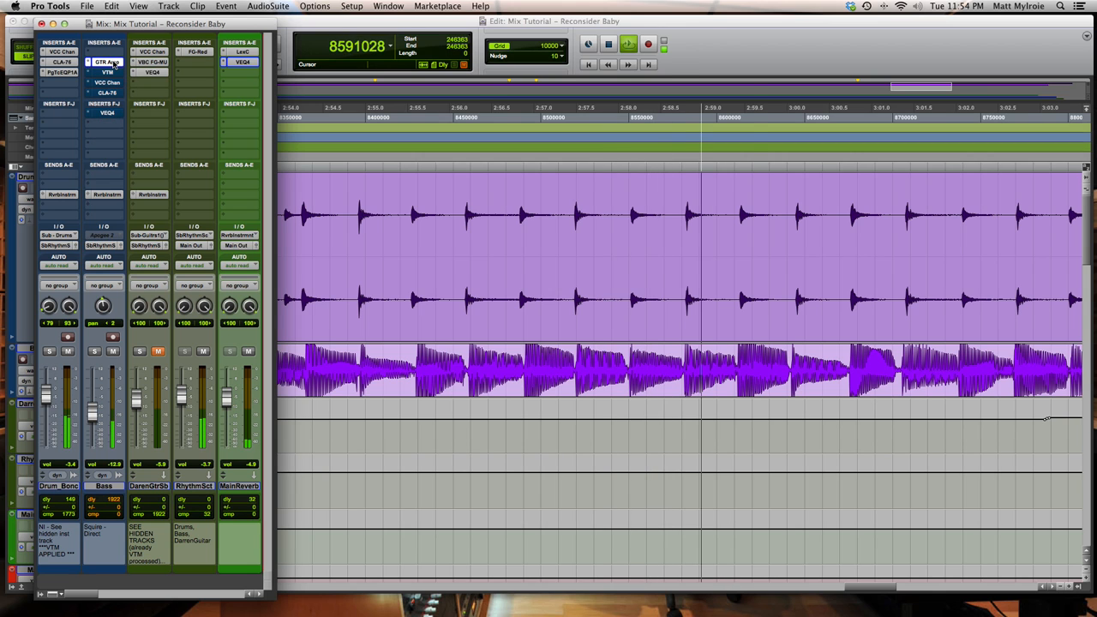
click(68, 352)
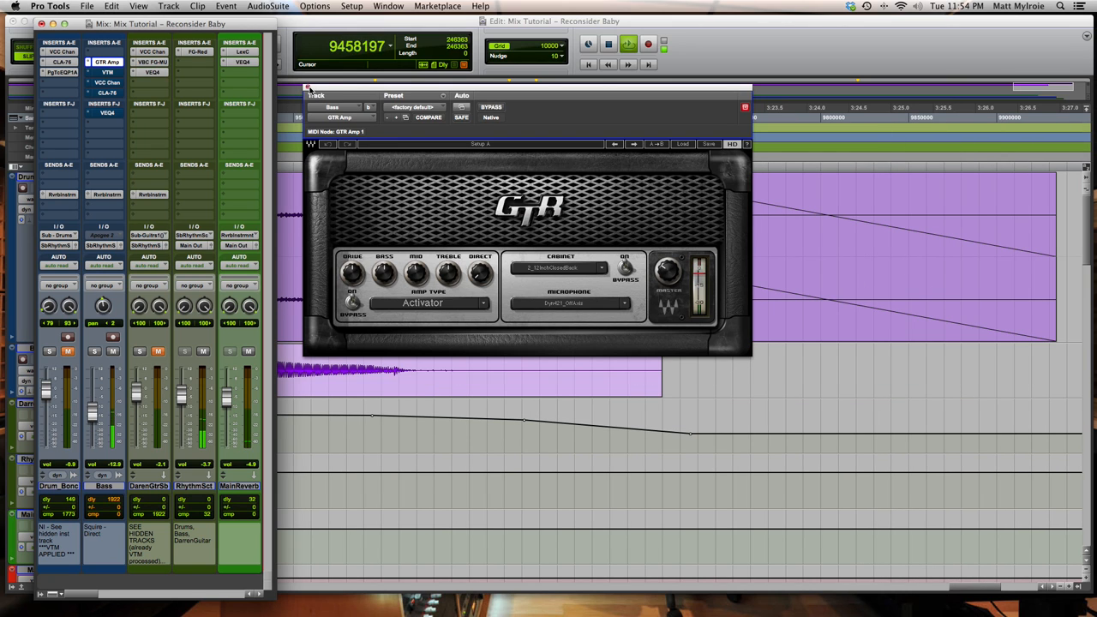
click(308, 89)
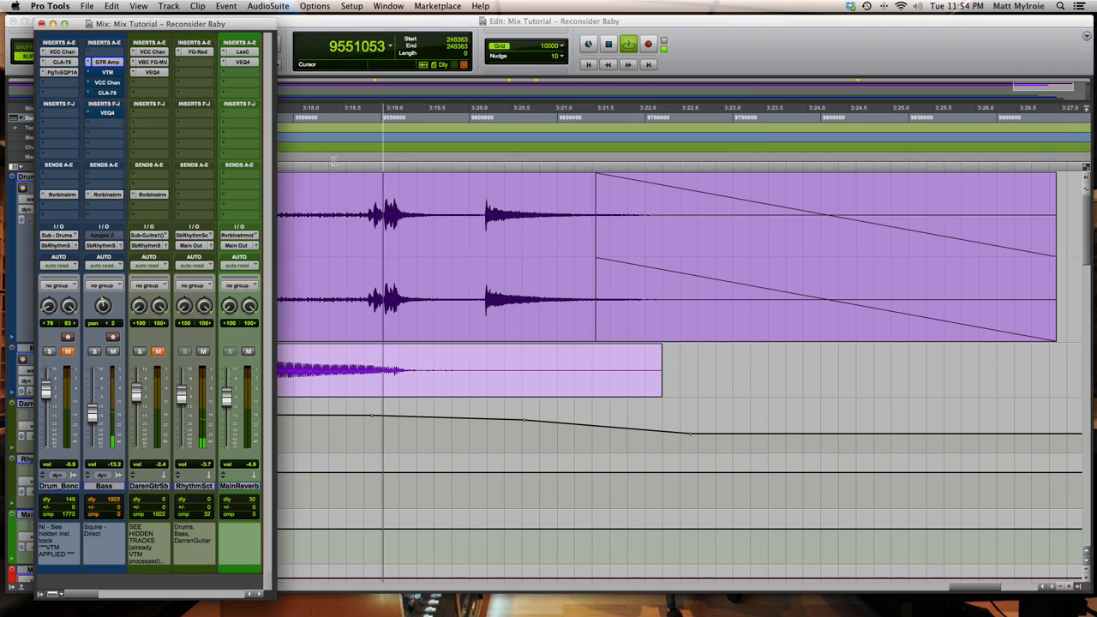
- Stop playback, restart it from sample 1268543 in the song's early section, and return to the mixer
key(super+equal)
key(space)
scroll(331, 186, left, 20)
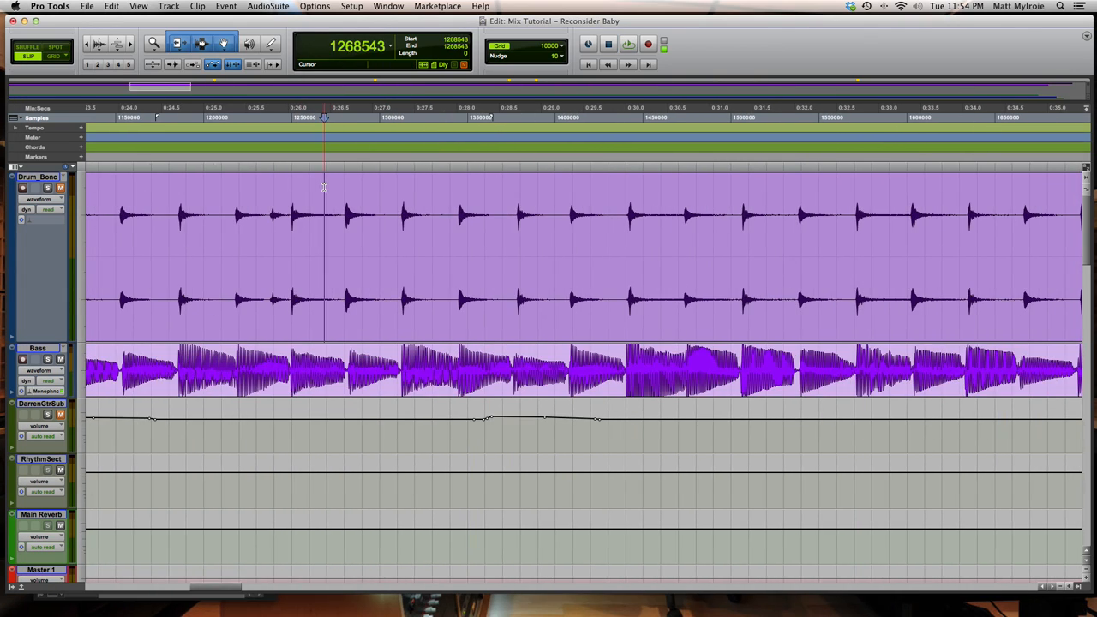
key(super+equal)
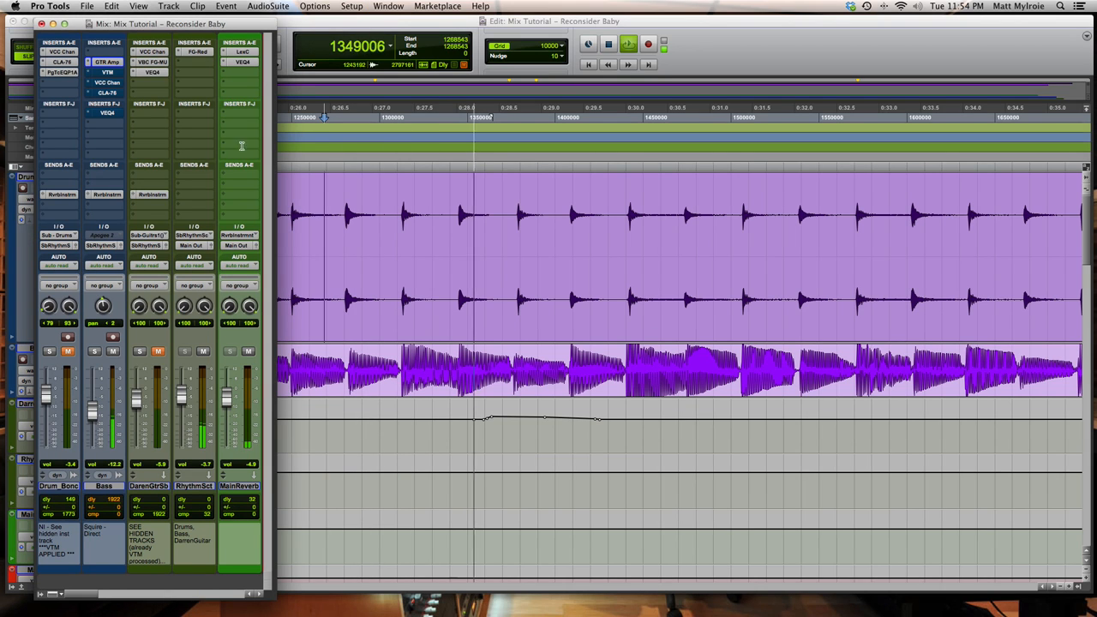
- Open the Virtual Tape Machines insert on Bass, compare it bypassed and active, leave it active, and close its window
right_click(114, 74)
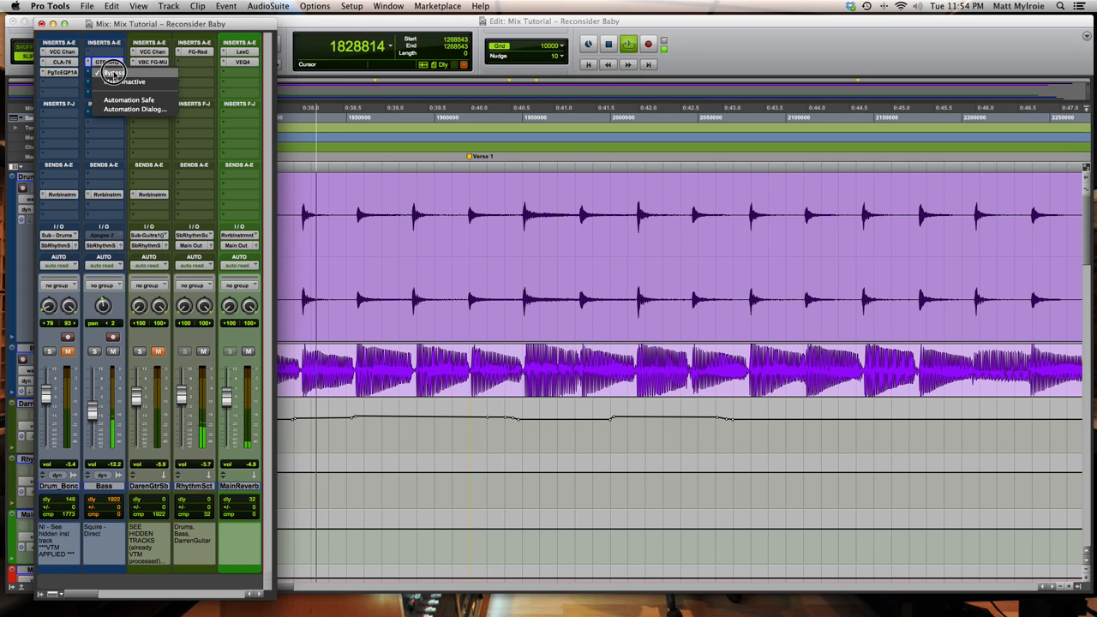
click(113, 74)
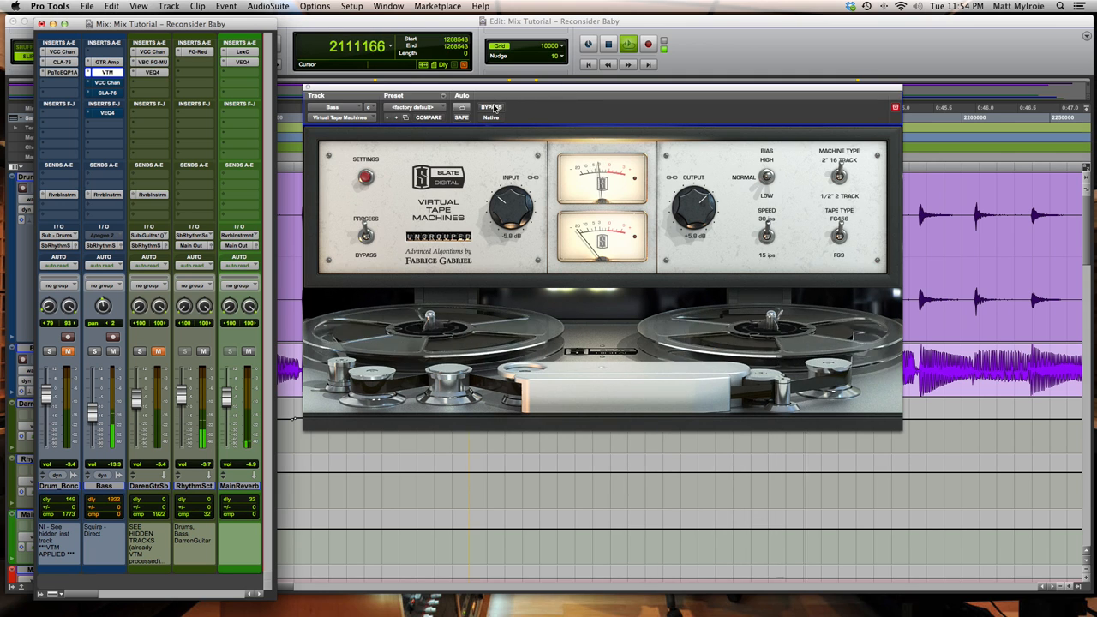
click(492, 107)
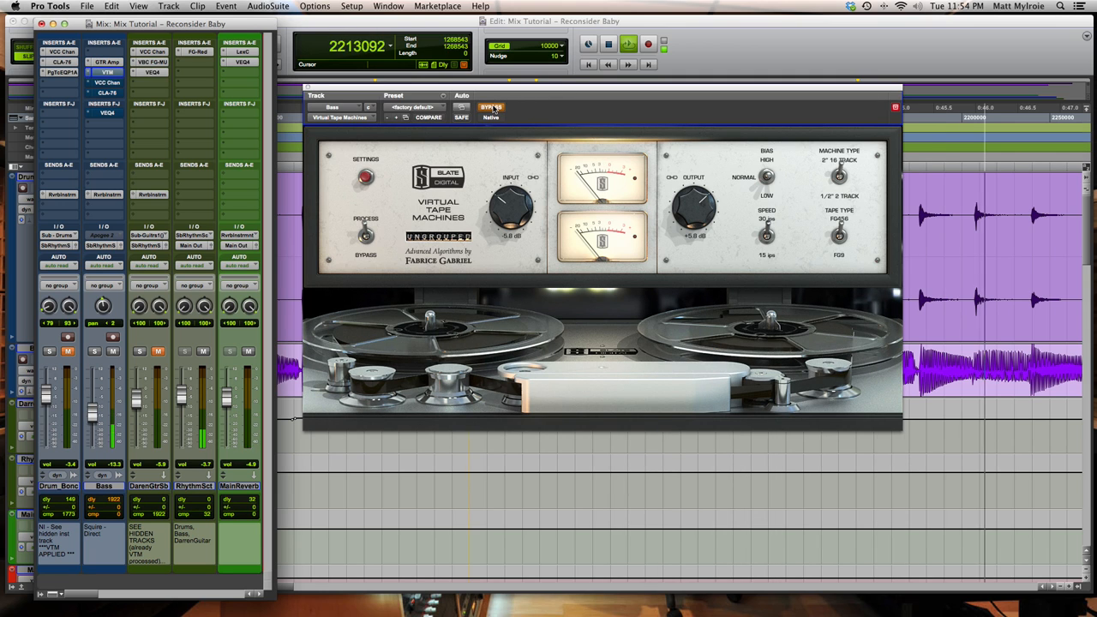
click(492, 107)
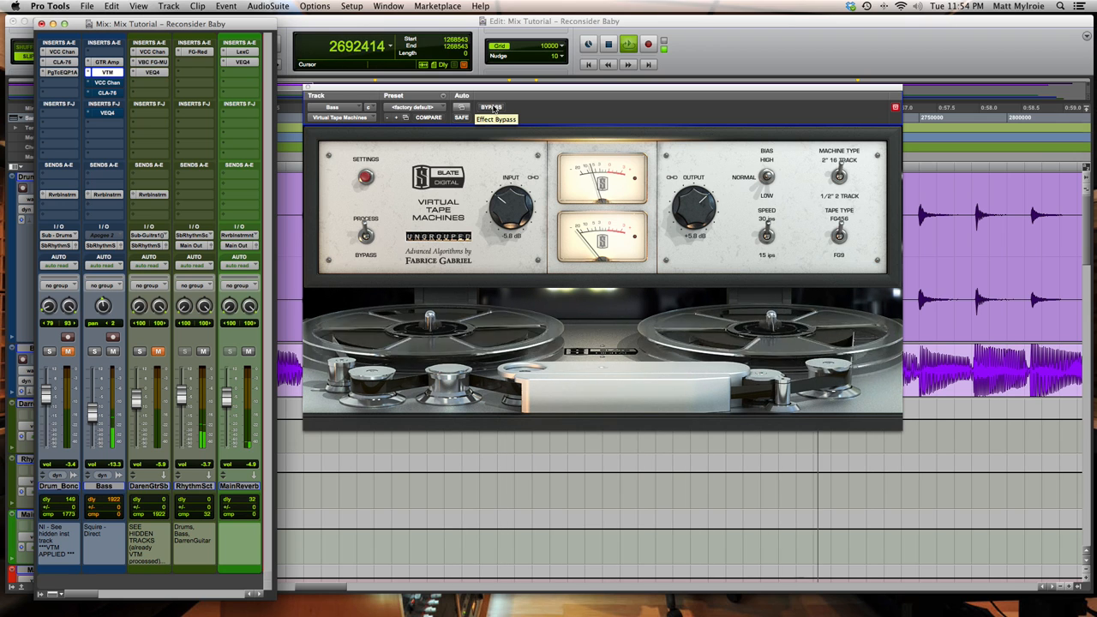
click(307, 89)
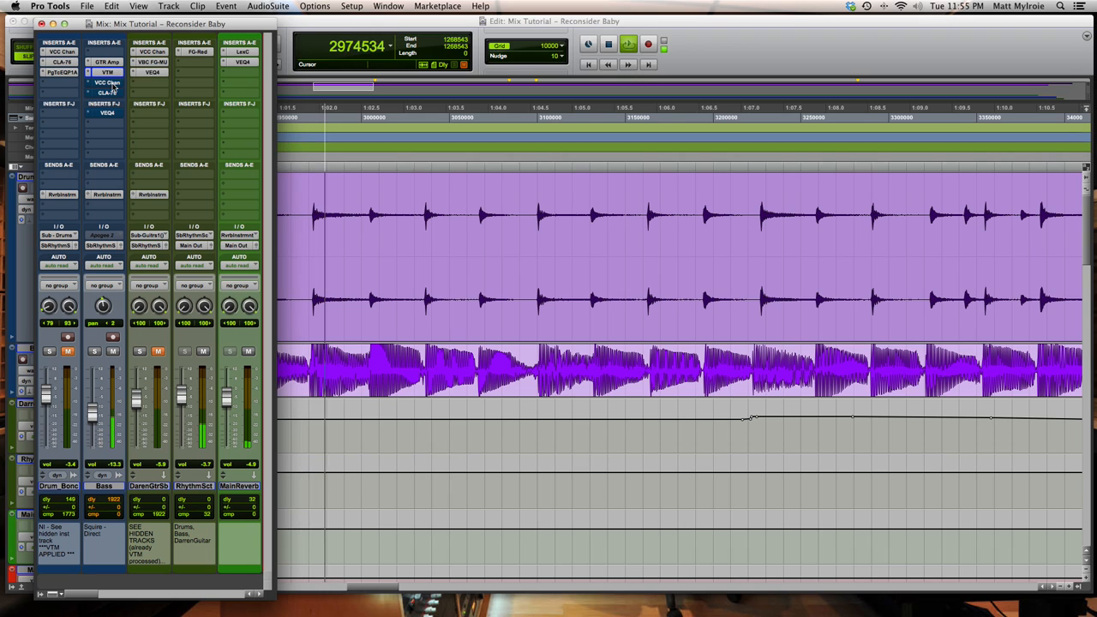
- Reactivate the VCC Channel on Bass and compare the CLA-76 compressor bypassed and active, leaving it active
right_click(112, 84)
click(112, 84)
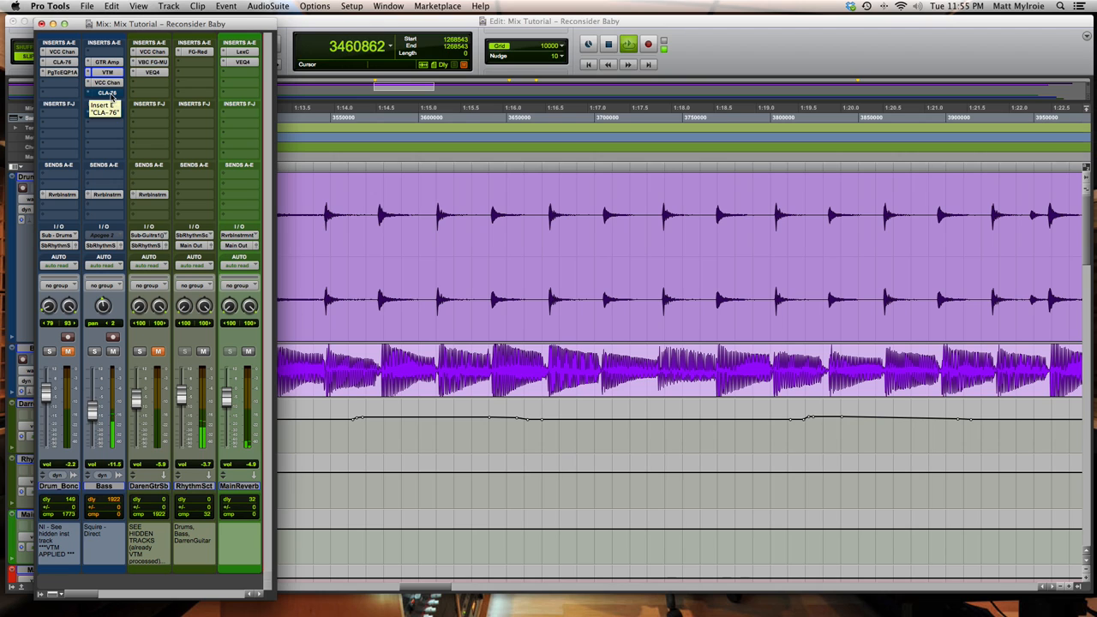
click(109, 93)
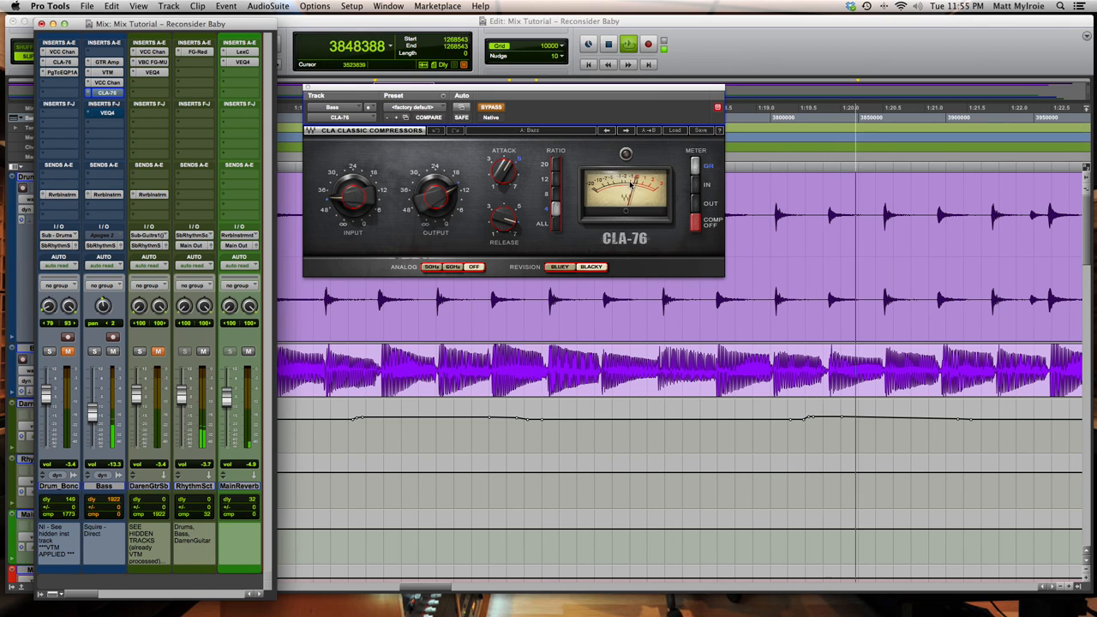
click(492, 107)
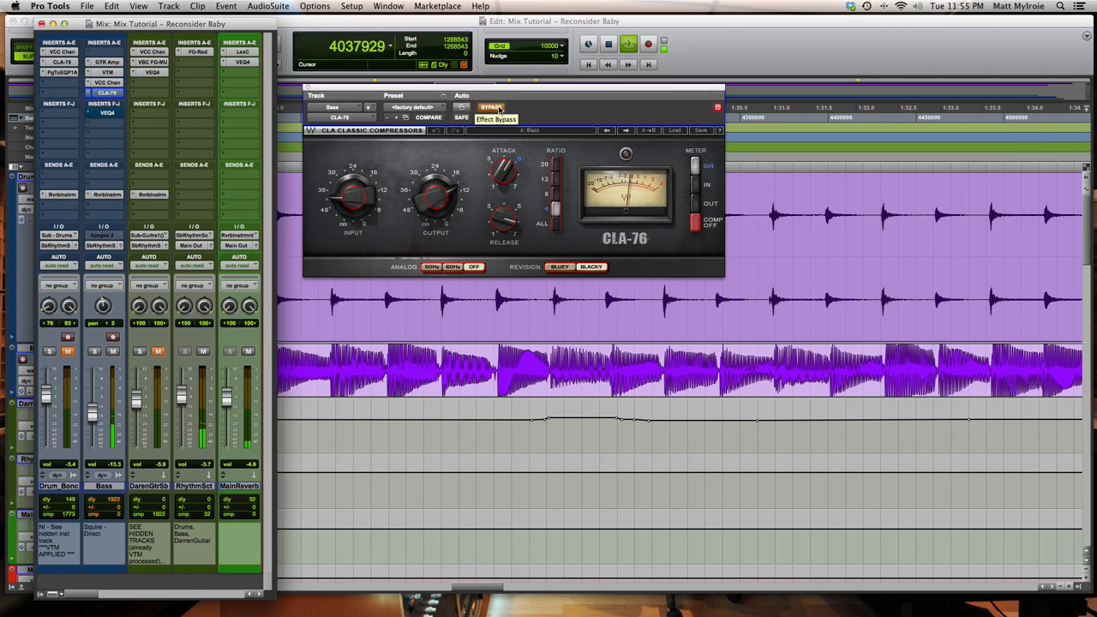
click(499, 108)
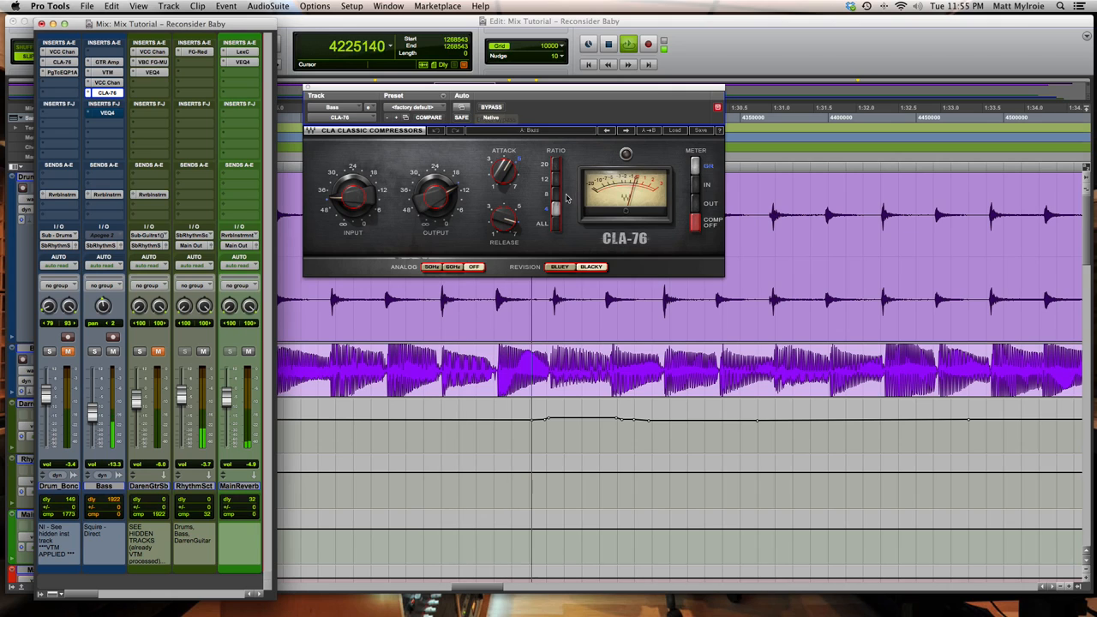
- Open the VEQ4 equalizer on Bass, take it out of bypass, and close its window
click(108, 114)
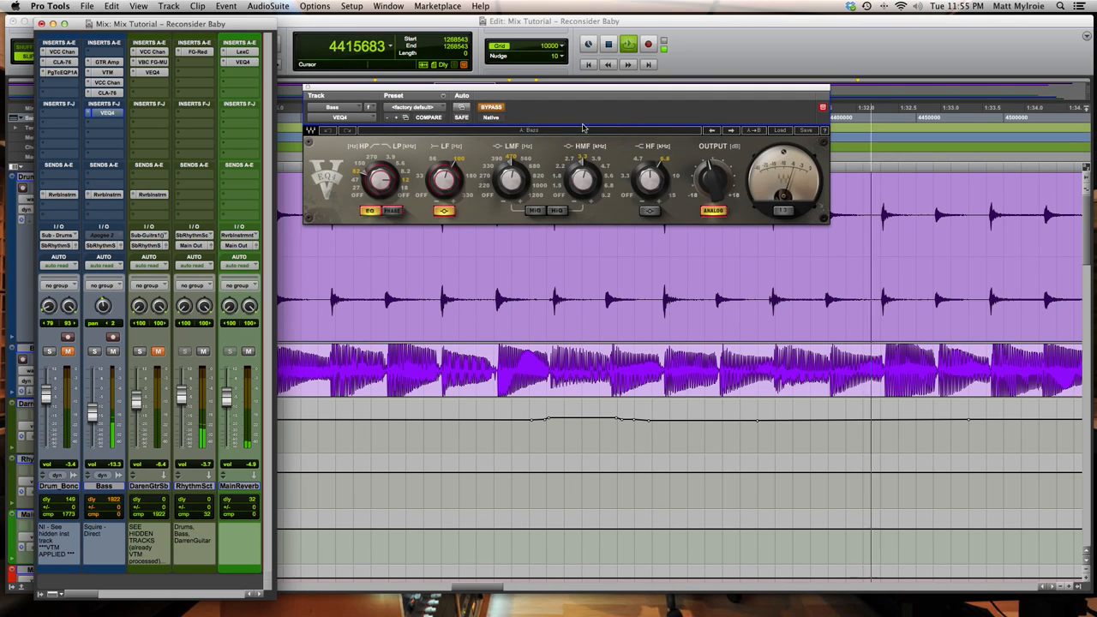
click(498, 109)
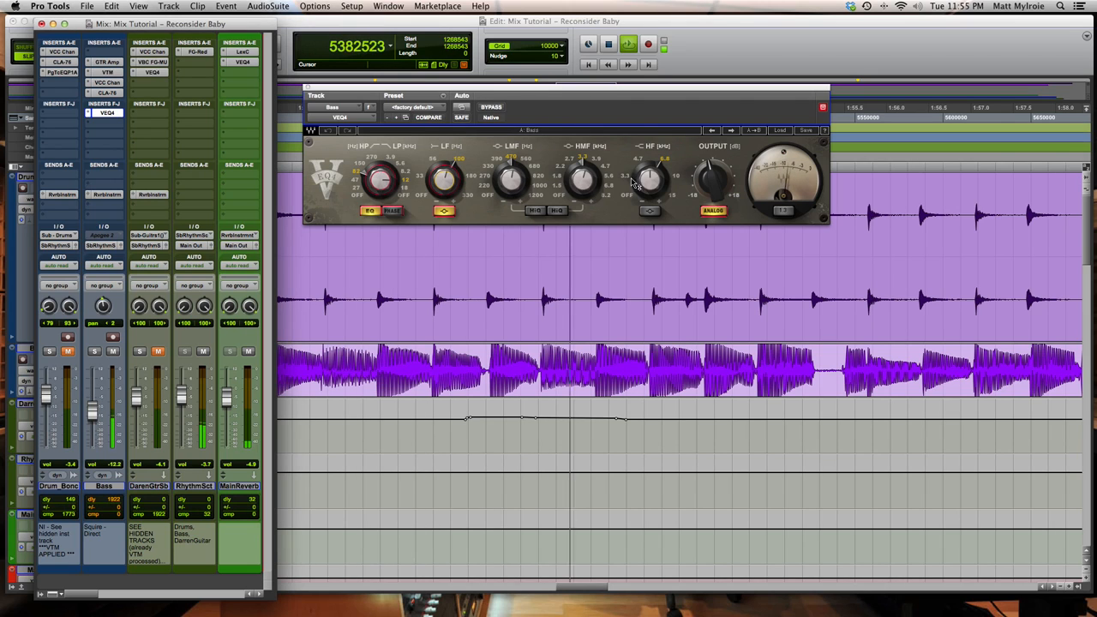
click(307, 88)
- Unmute Drum_Bonc to hear it with the bass, then mute the drums and unmute the guitar submix track
click(69, 352)
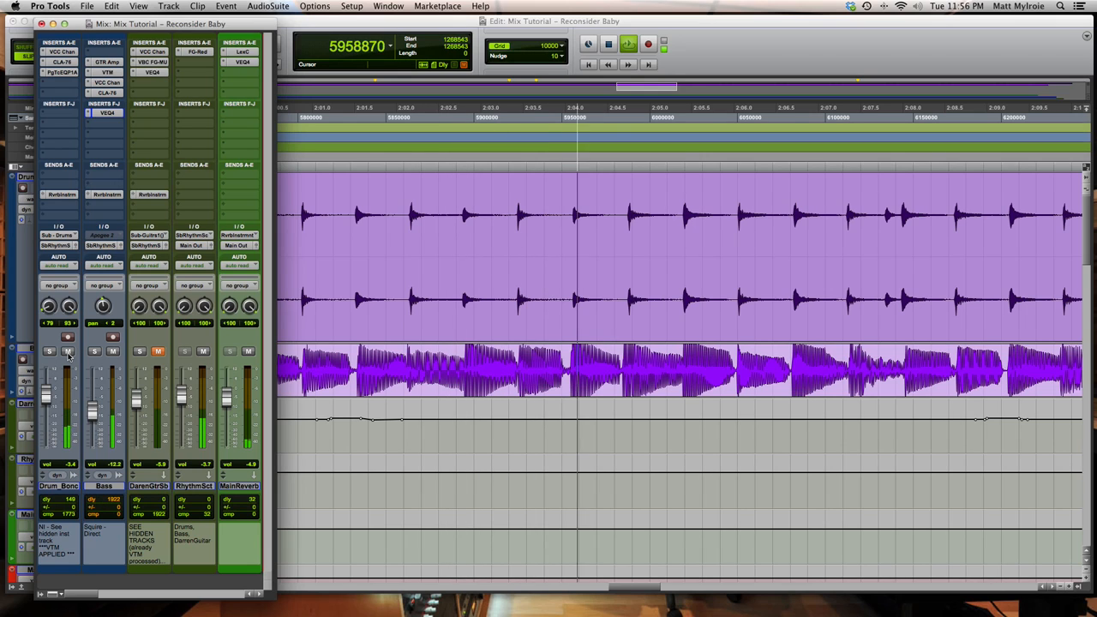
click(68, 352)
click(156, 352)
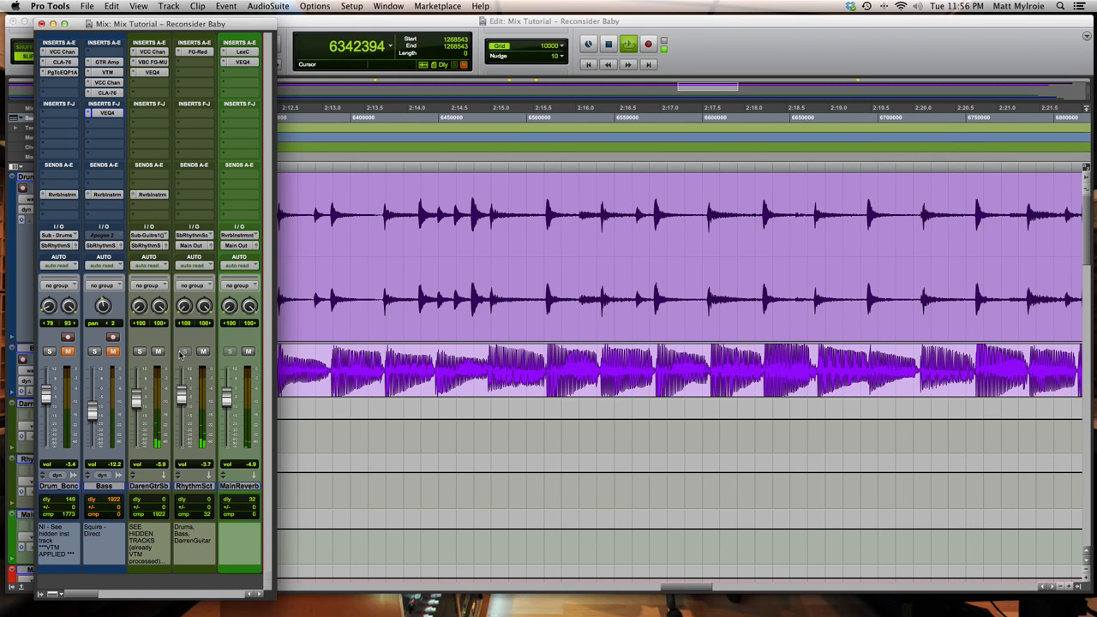
- View the guitar submix's Virtual Channel and compare its FG-MU compressor bypassed and active, leaving it active
click(152, 52)
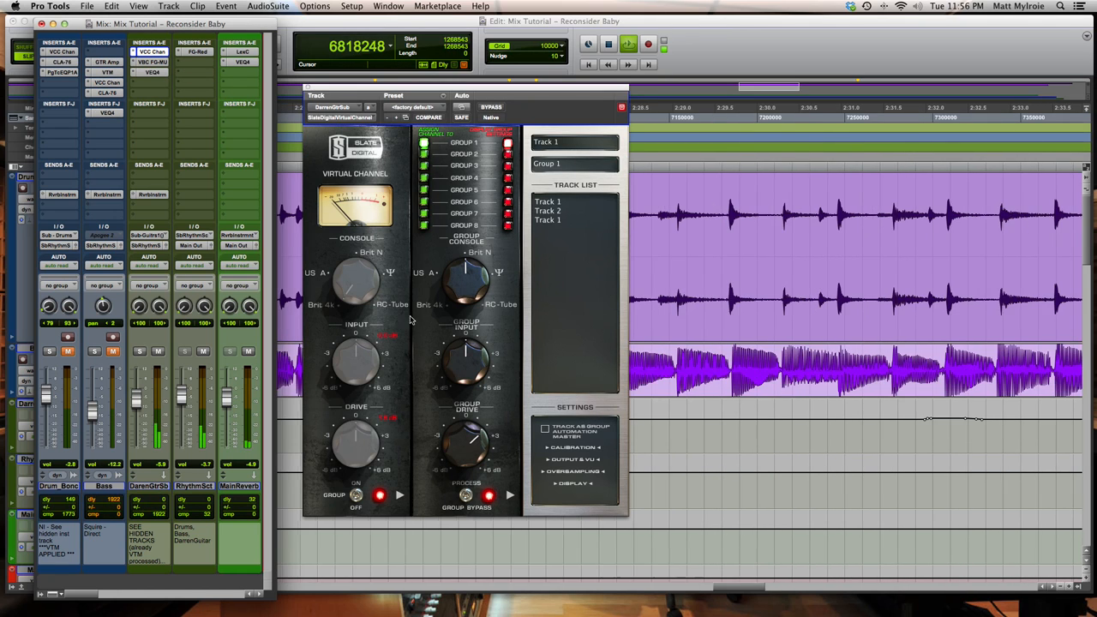
click(153, 61)
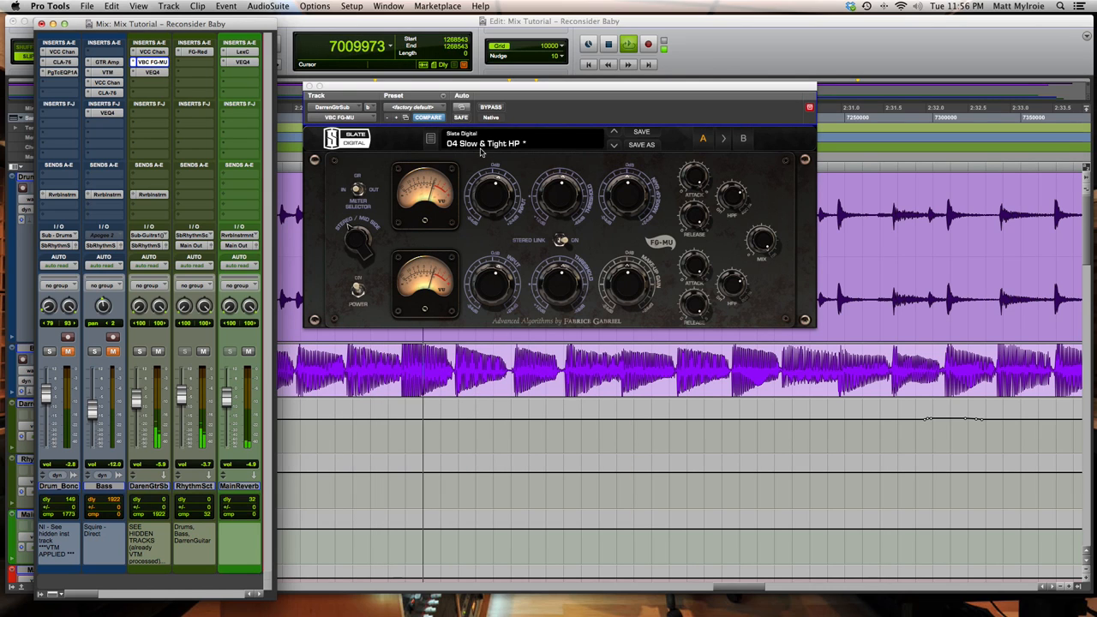
click(437, 189)
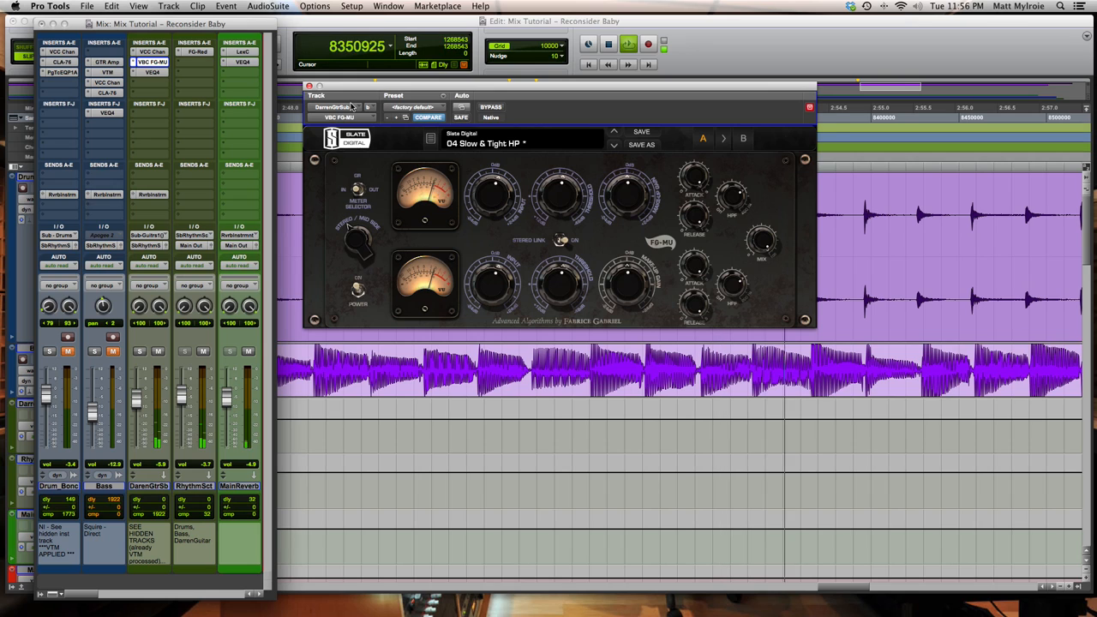
click(487, 108)
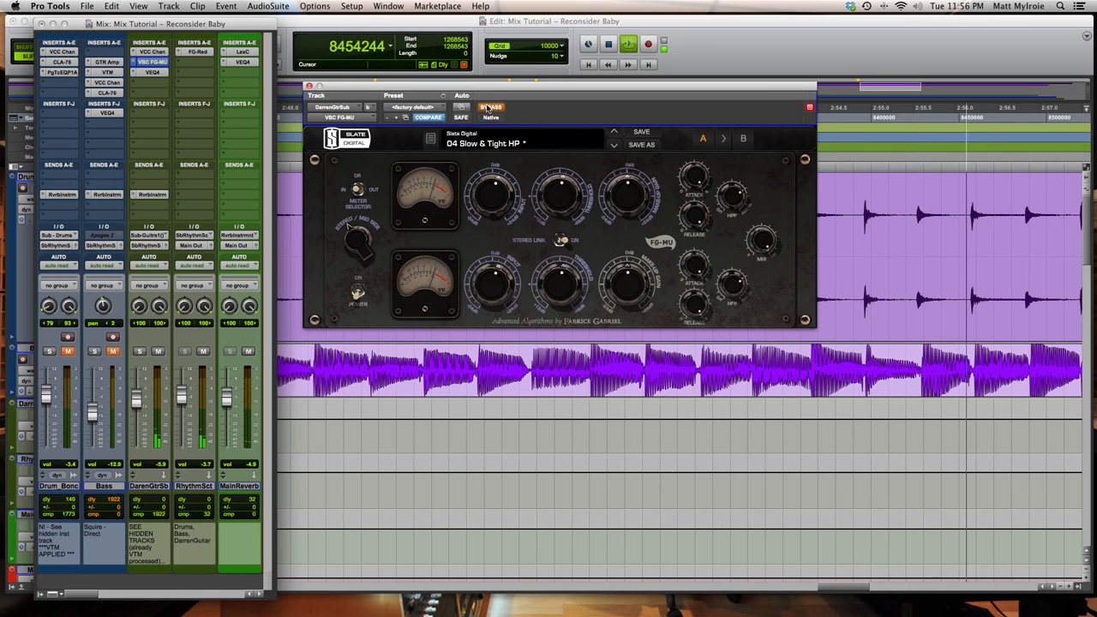
click(486, 108)
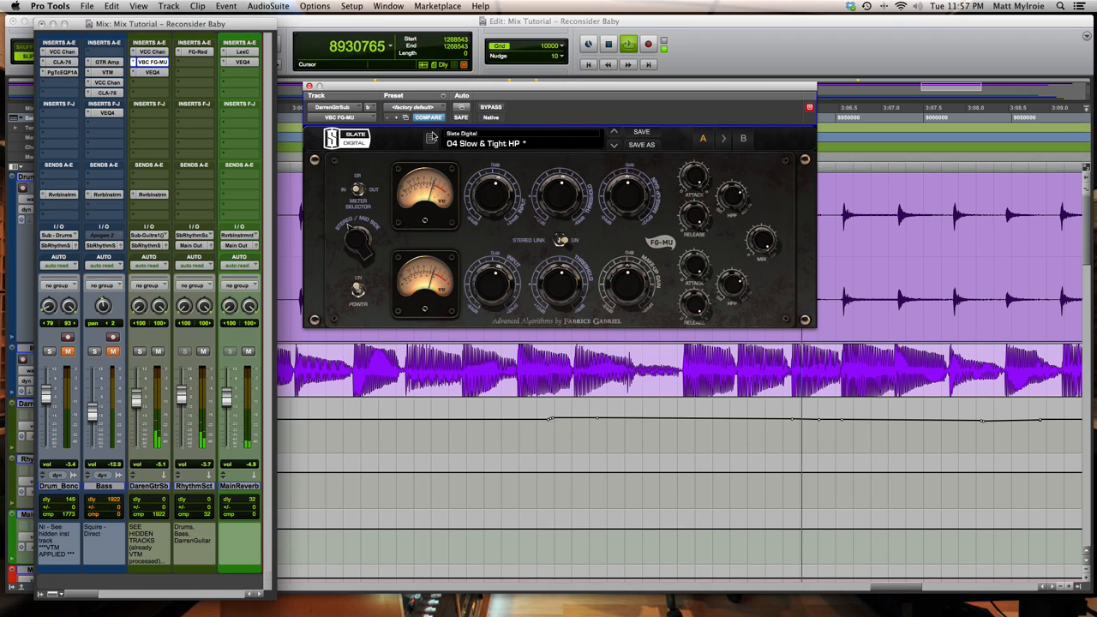
- Open the VEQ4 equalizer on the guitar submix track
click(153, 72)
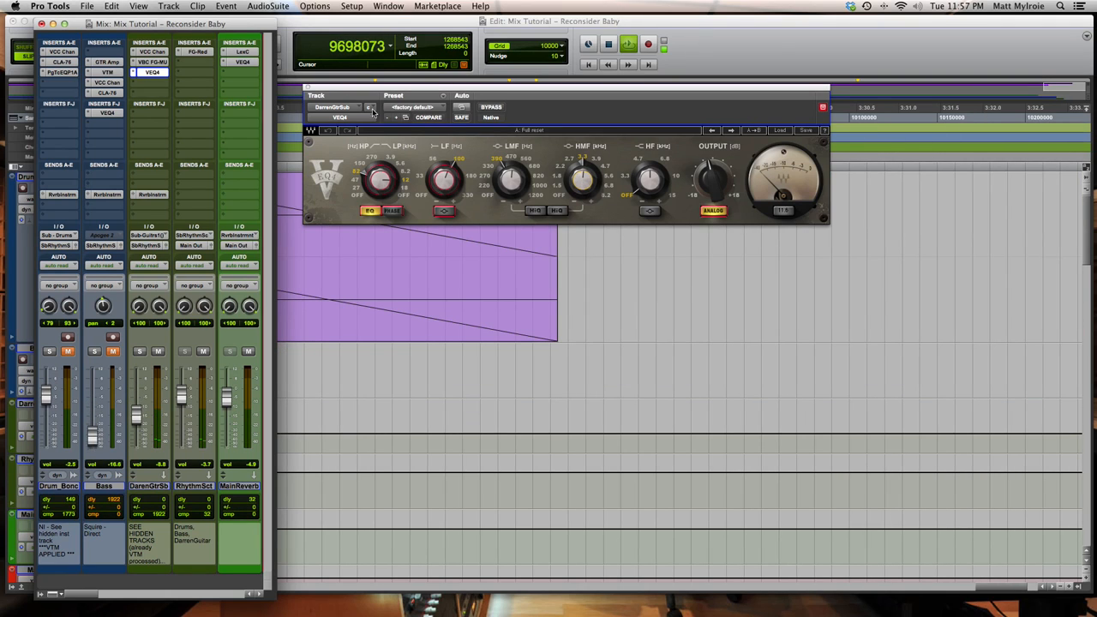
- Close the guitar submix's VEQ4, stop playback, and view the reverb sends of the Bass, guitar submix and Drum_Bonc tracks
click(309, 89)
key(space)
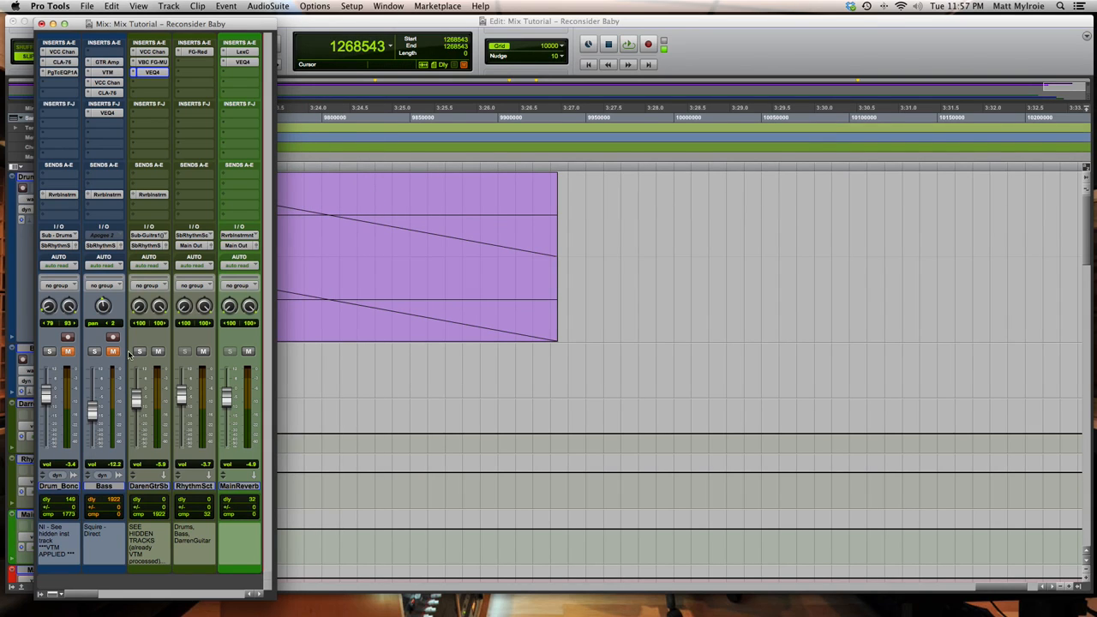
click(107, 195)
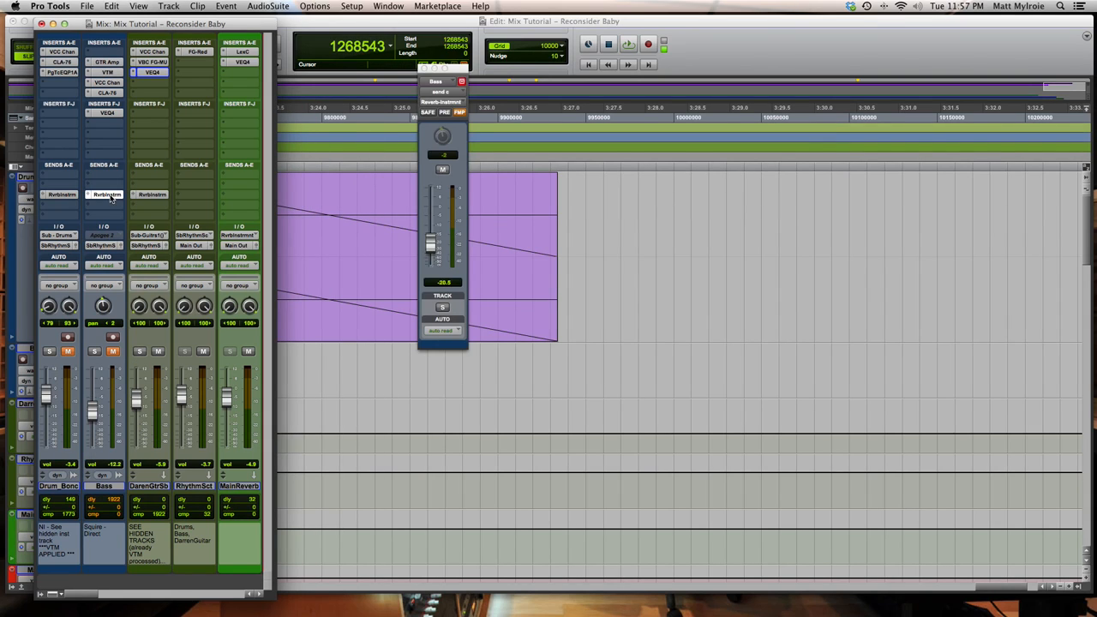
click(160, 195)
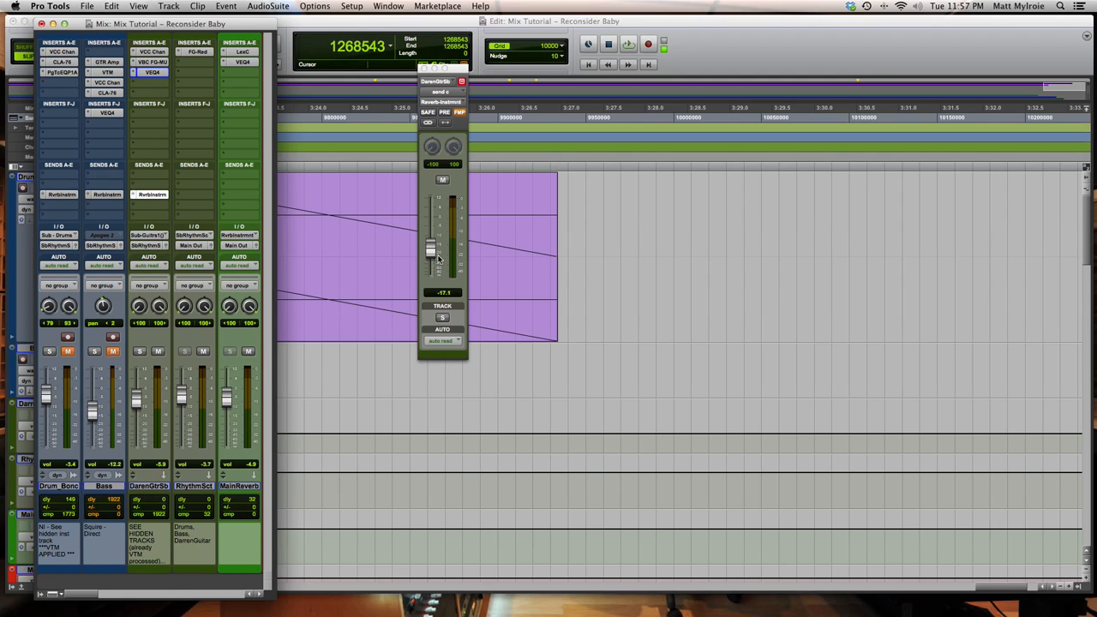
click(106, 195)
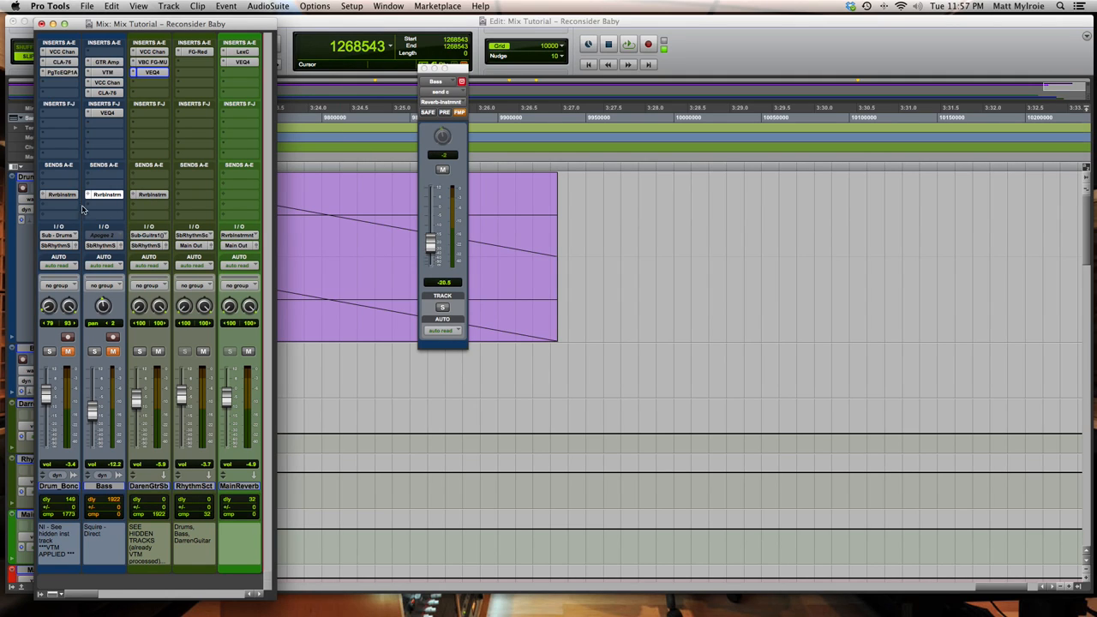
click(62, 195)
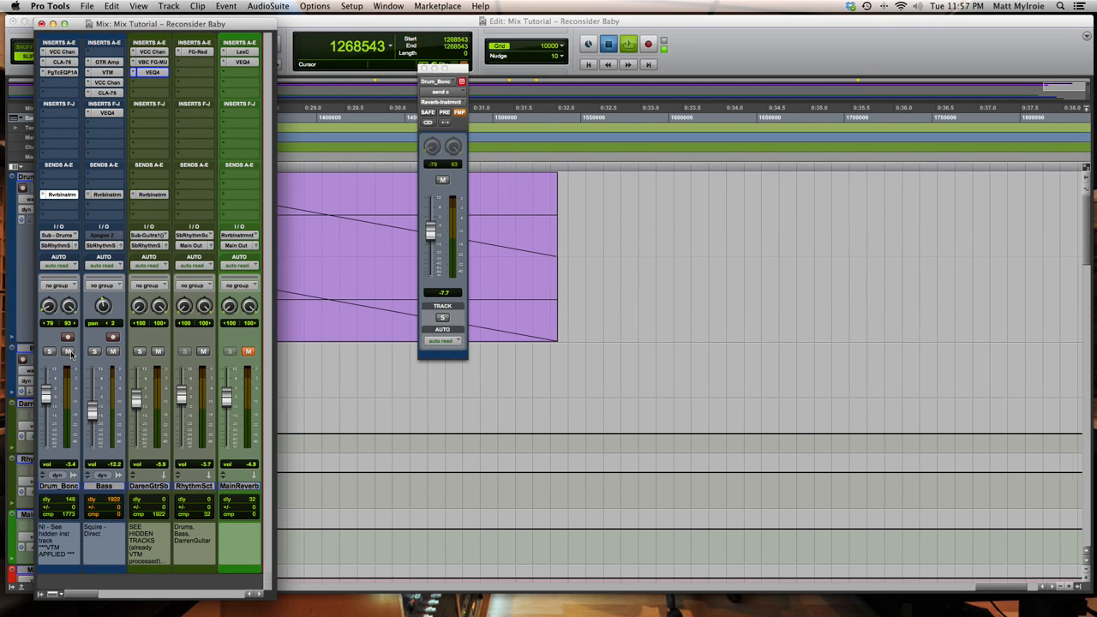
- Play the rhythm section to compare MainReverb muted and unmuted, leaving it unmuted, and close the Drum_Bonc send window after stopping
key(space)
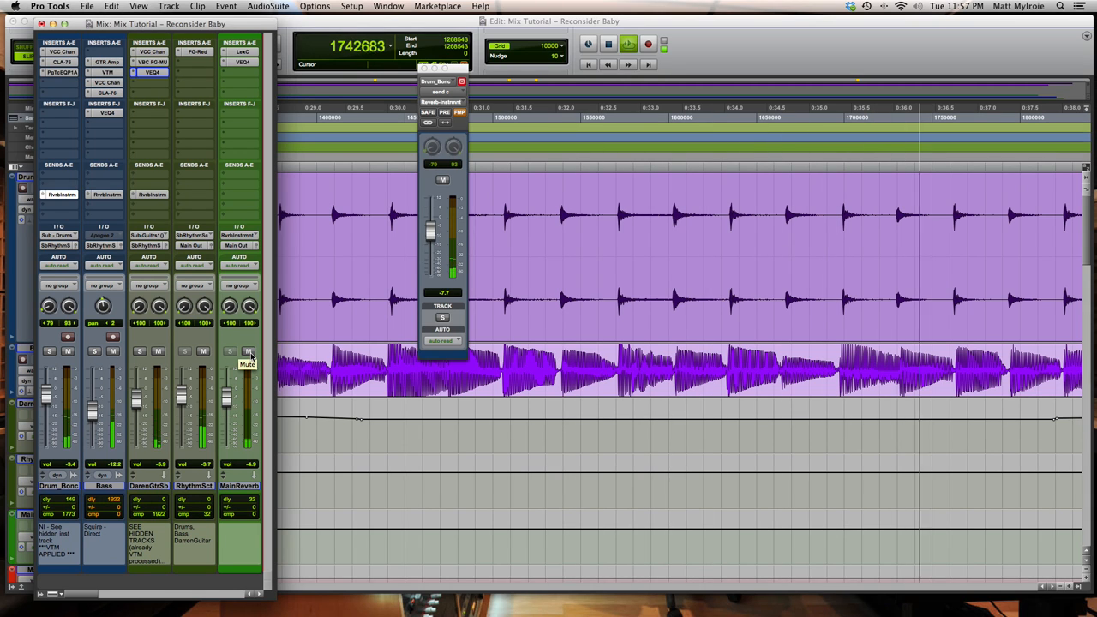
click(248, 352)
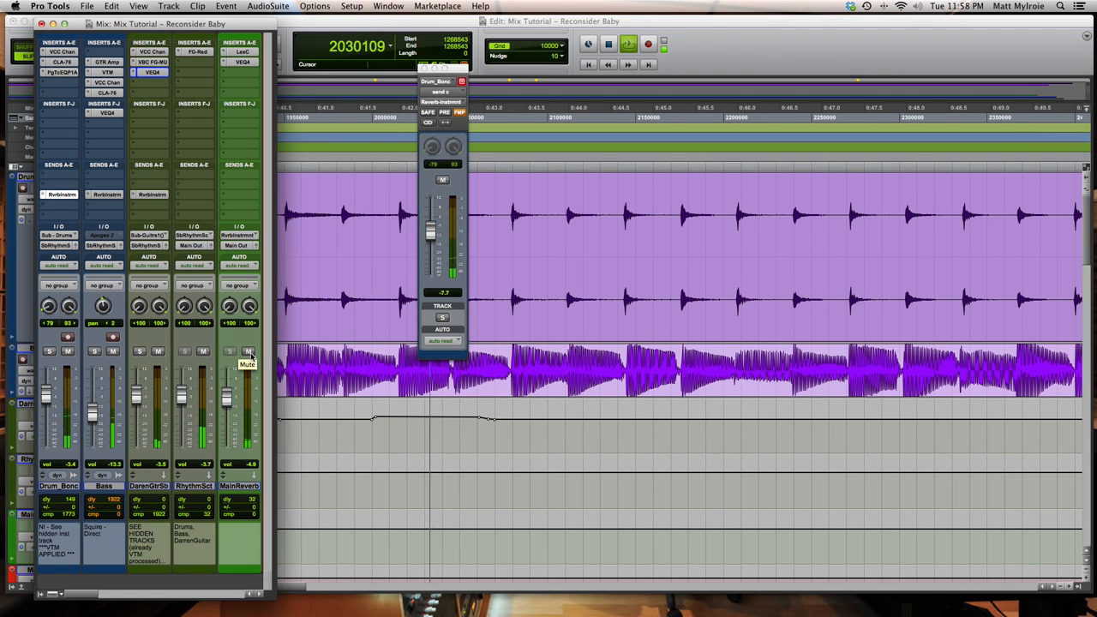
key(space)
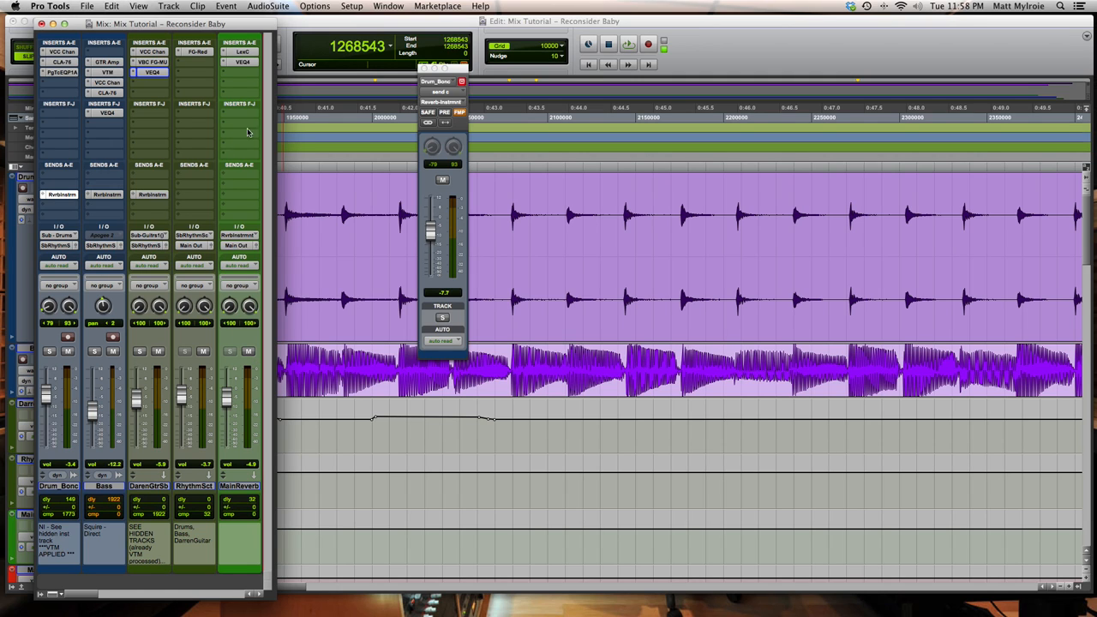
click(423, 69)
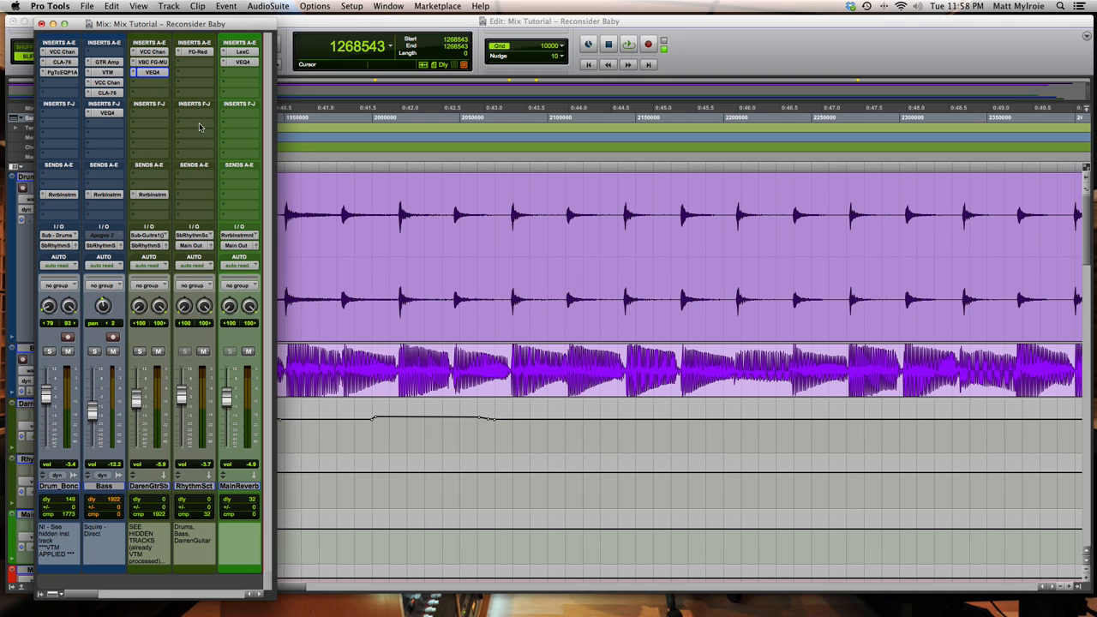
- Open the FG-Red compressor on the RhythmSct track and compare it bypassed and active during playback, leaving it active
click(198, 52)
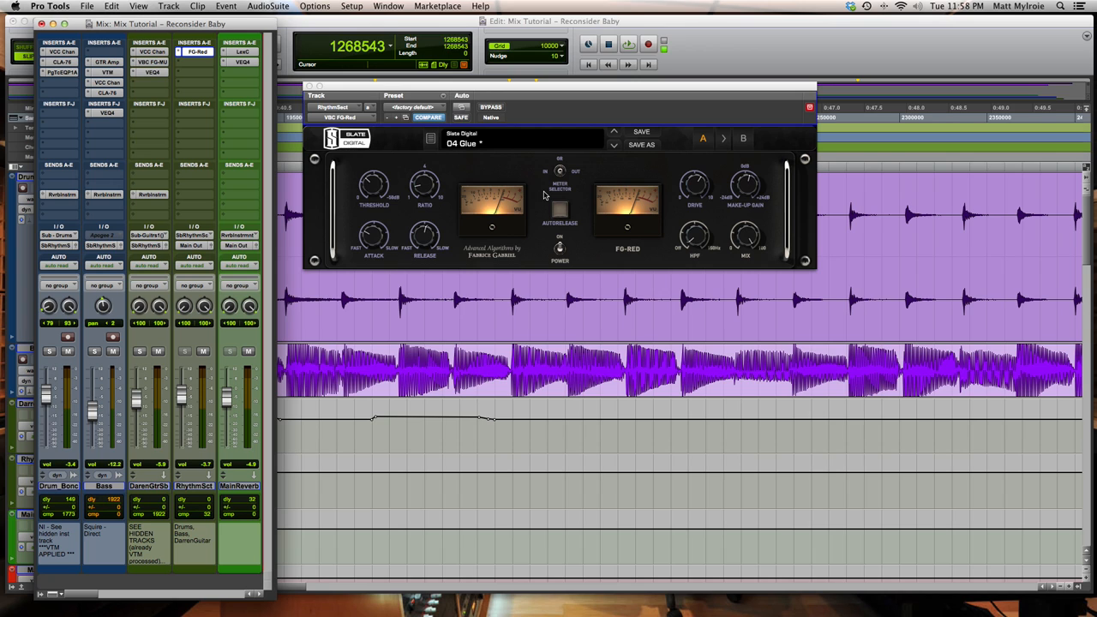
key(space)
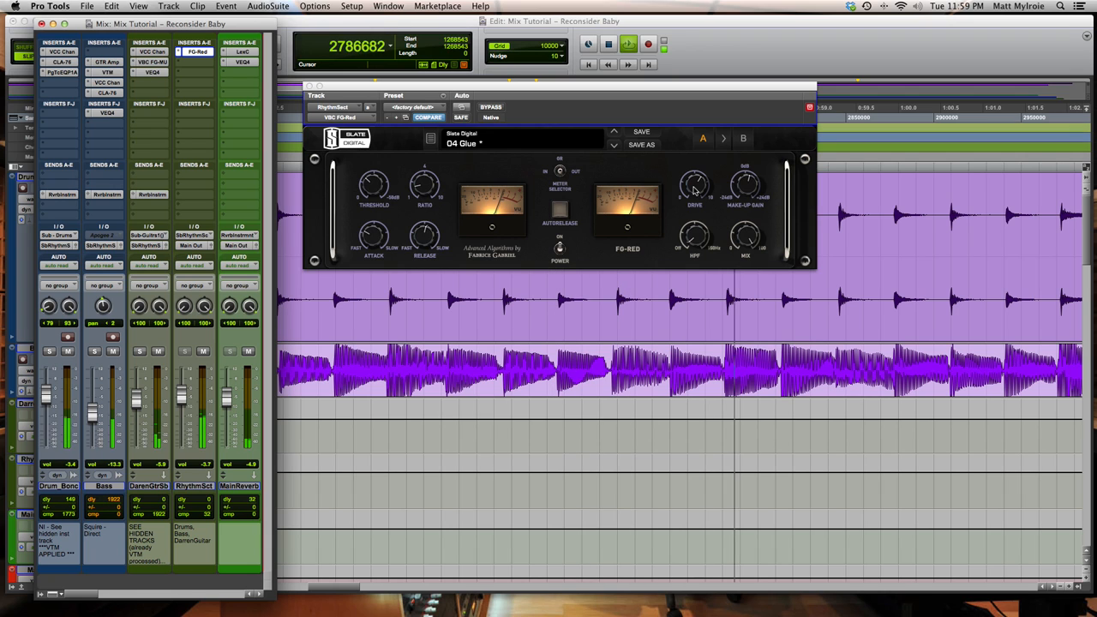
click(499, 108)
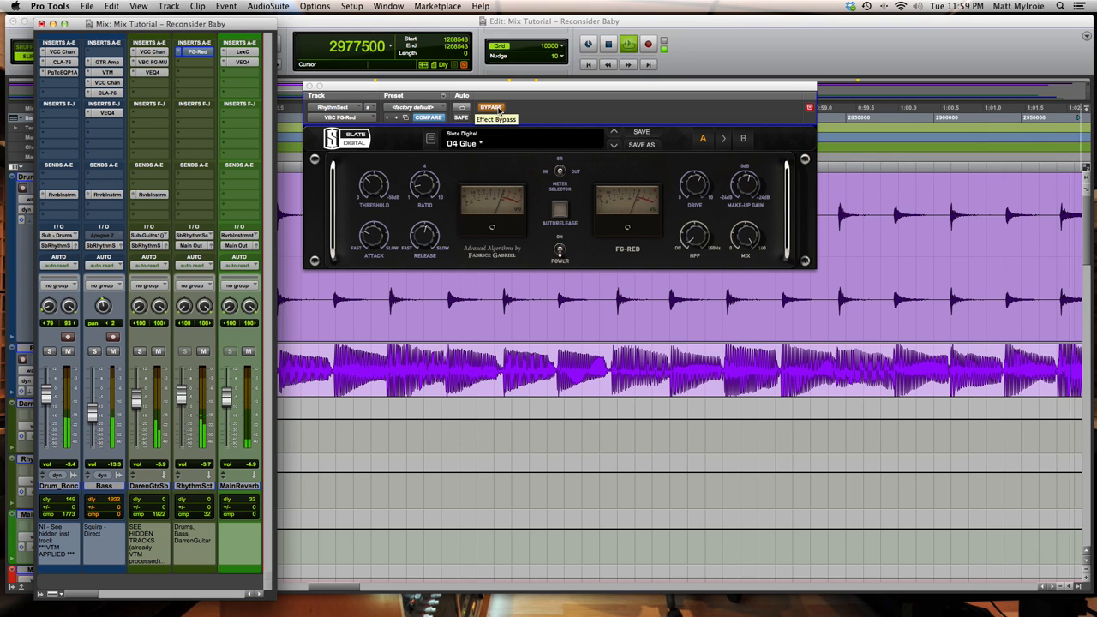
click(499, 109)
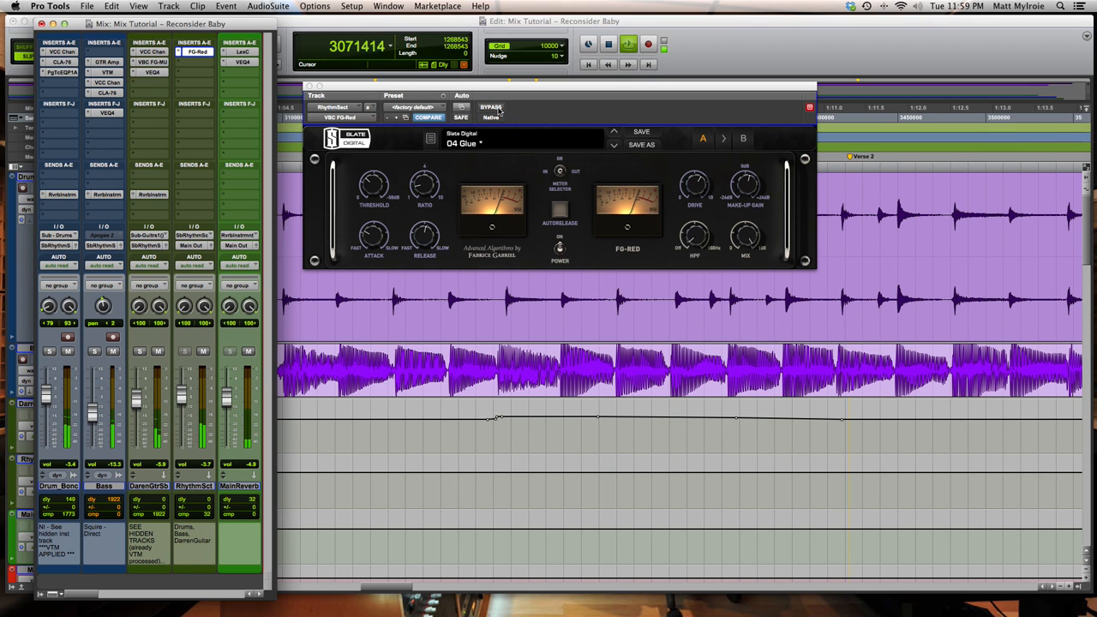
- Set the FG-Red's make-up gain to about 1.1 dB and compare the compressor bypassed and active before stopping playback
click(749, 184)
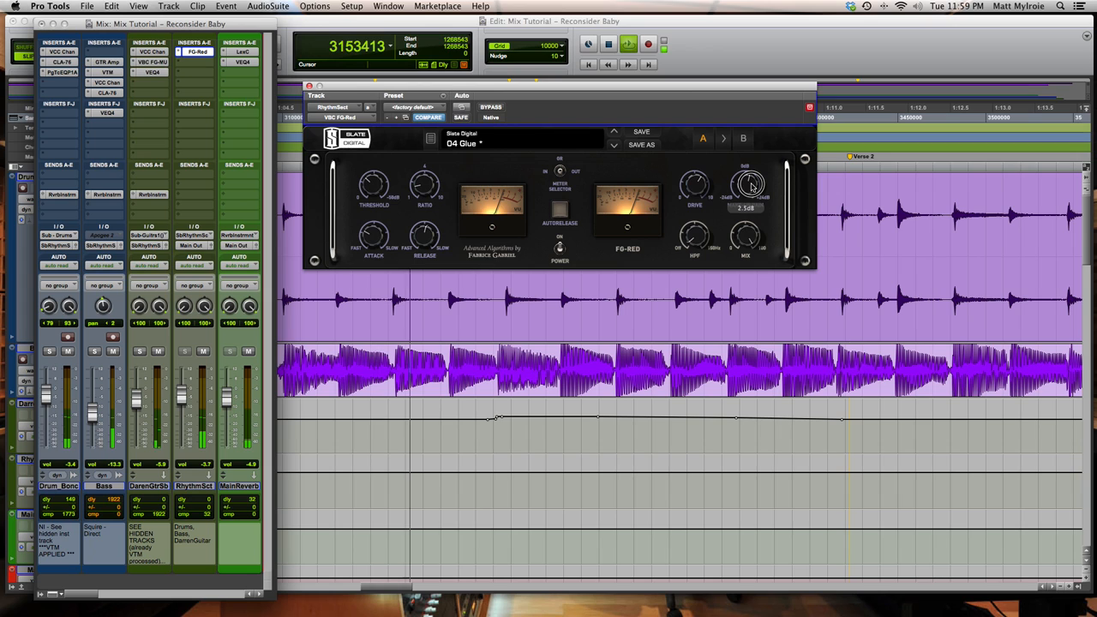
drag(751, 187, 751, 192)
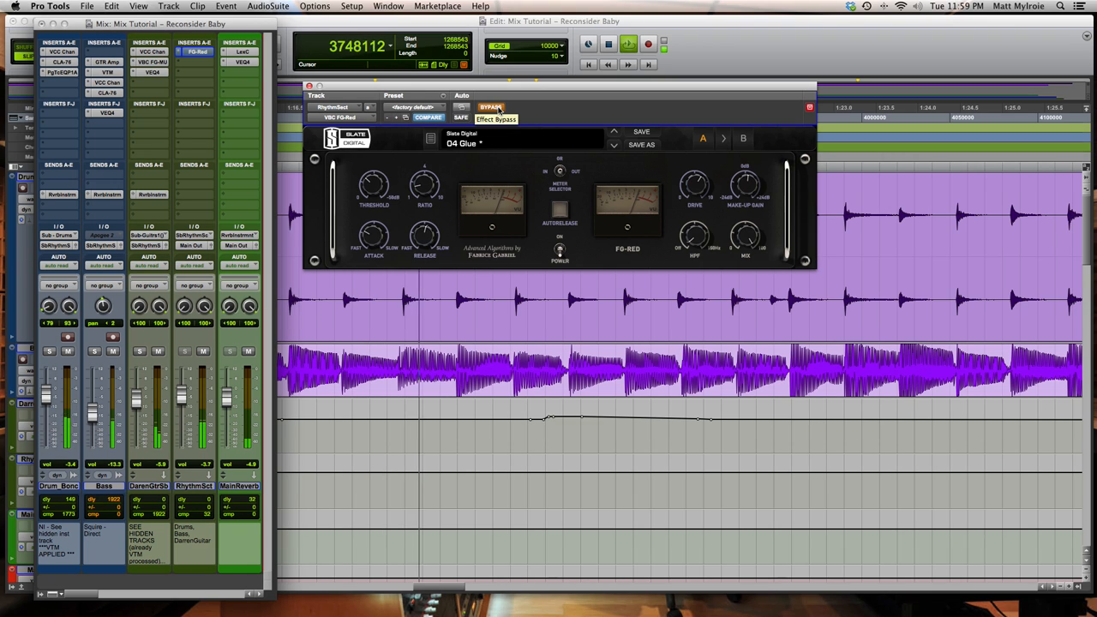
click(490, 107)
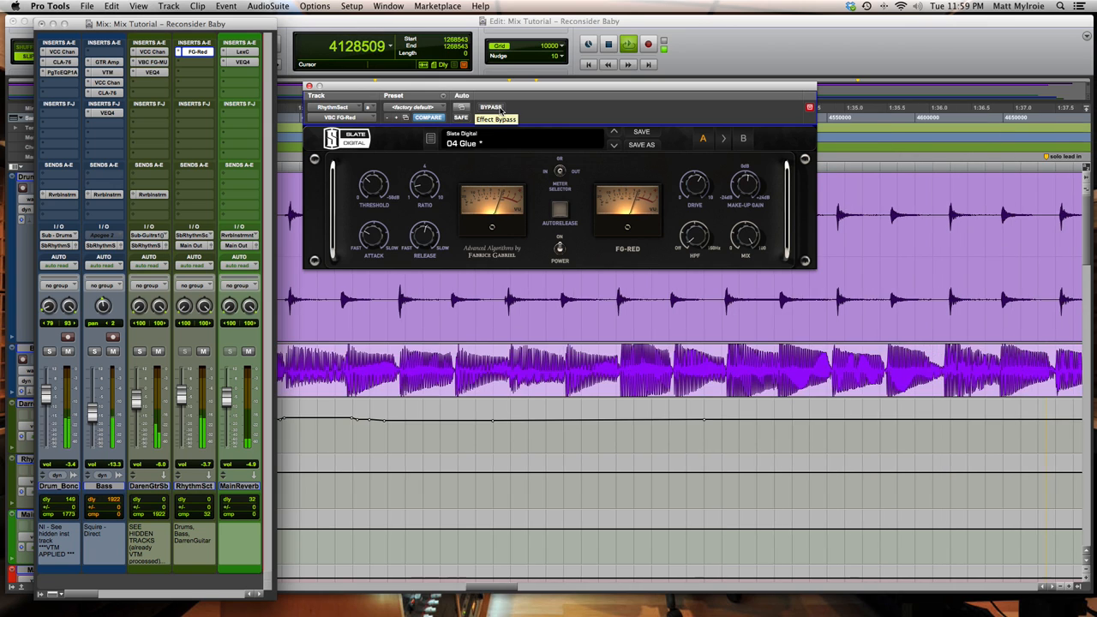
key(space)
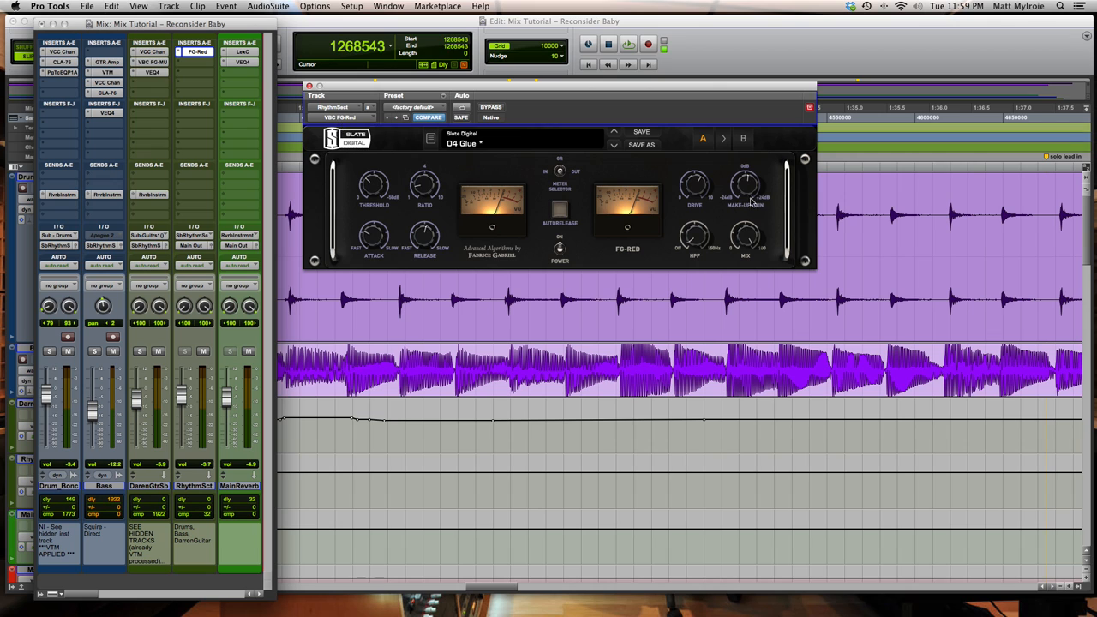
- Check the FG-Red's drive and make-up gain settings on the RhythmSct track
mouse_move(694, 185)
mouse_down()
mouse_move(692, 162)
mouse_move(696, 179)
mouse_up()
mouse_move(740, 190)
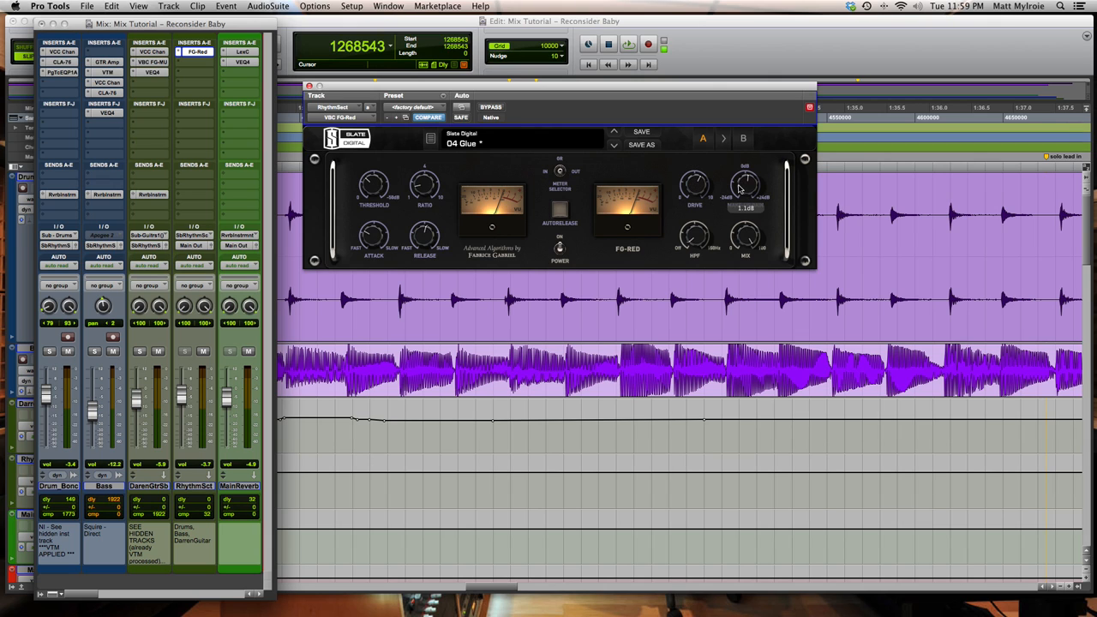